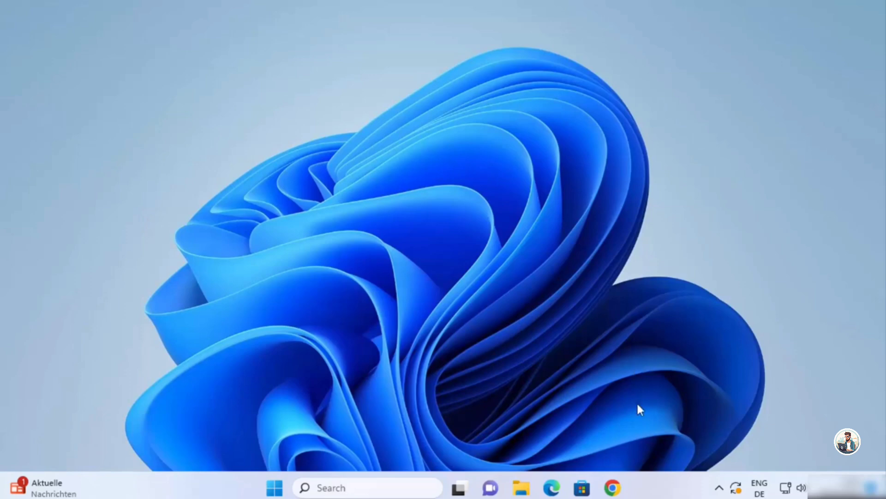
# In Chrome, search for "install xampp" and go to the Apache Friends home page
pyautogui.click(613, 488)
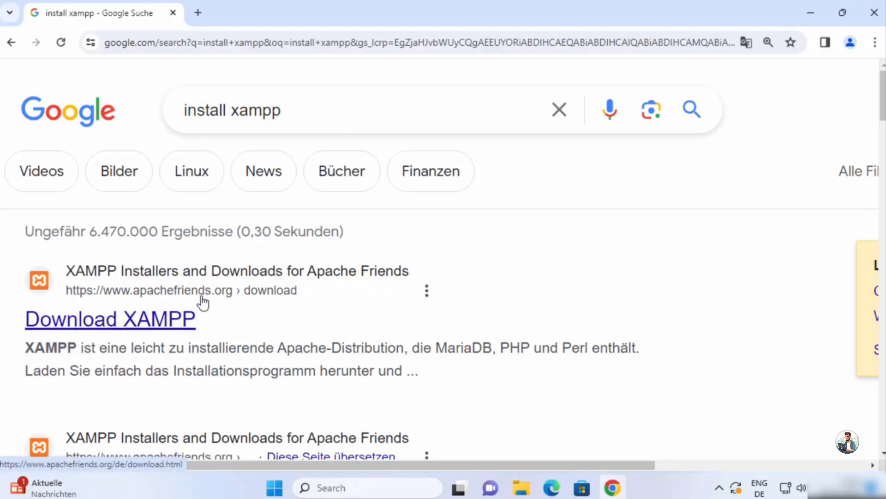
pyautogui.click(174, 329)
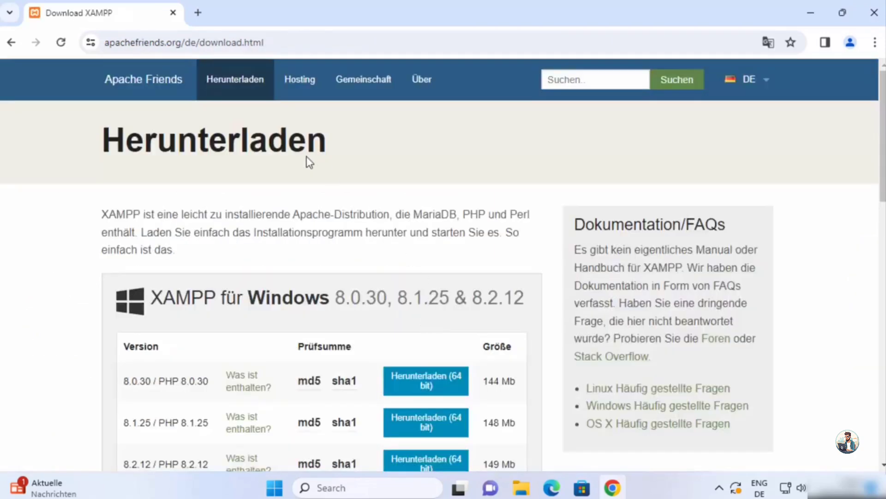
pyautogui.click(135, 90)
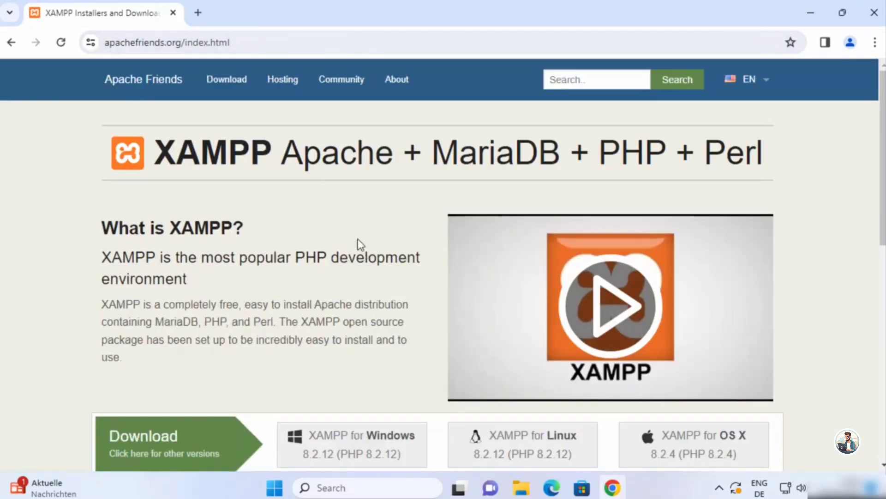
# Request the XAMPP for Windows 8.2.12 download, follow the manual download link to SourceForge, and accept its privacy notice
pyautogui.scroll(-3, 203, 209)
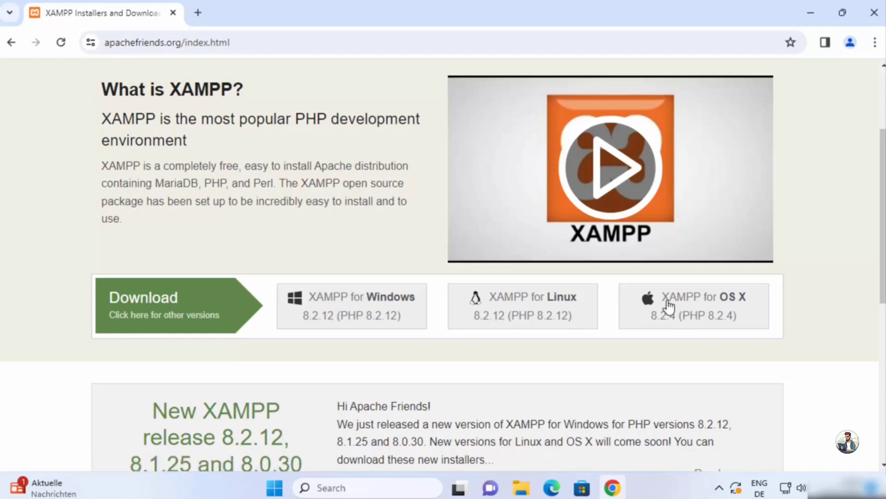
pyautogui.click(342, 314)
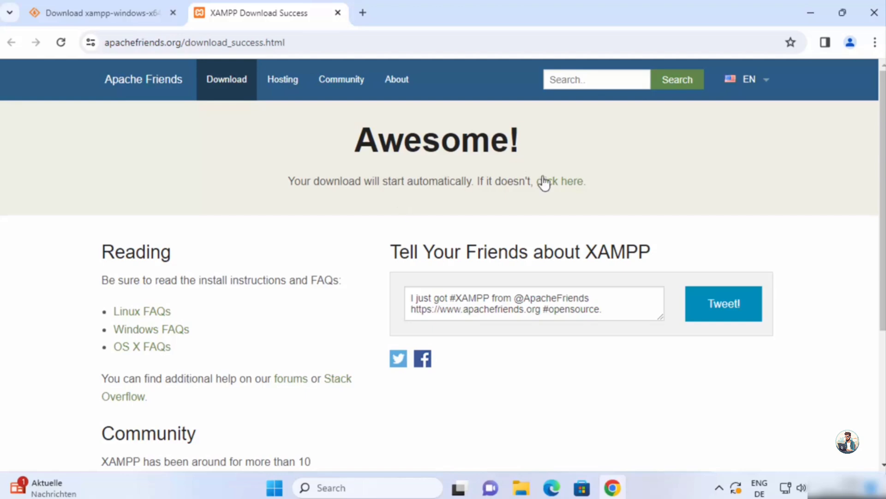
pyautogui.click(565, 185)
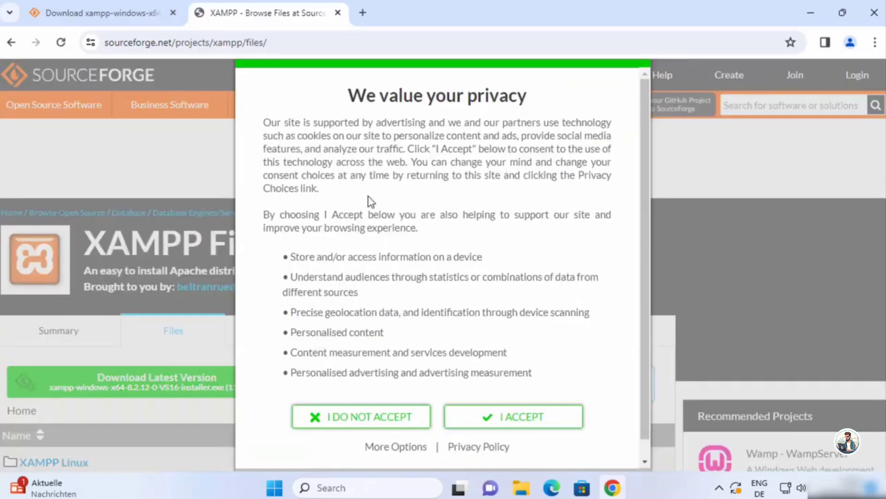
pyautogui.click(490, 418)
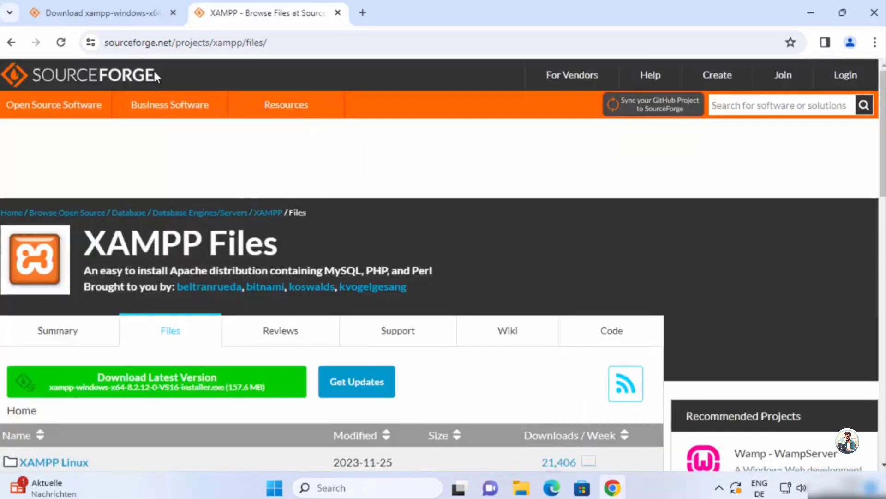
# Download xampp-windows-x64-8.2.12-0-VS16-installer.exe from the 8.2.12 folder under XAMPP Windows
pyautogui.scroll(-5, 347, 144)
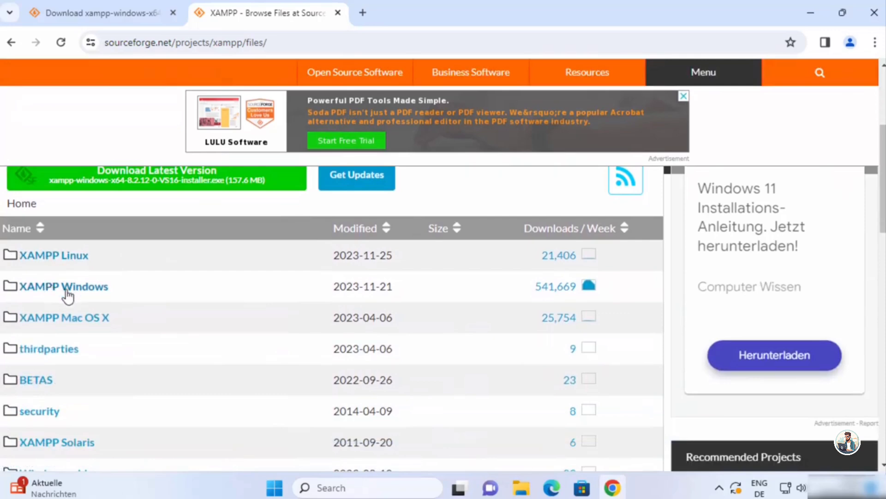
pyautogui.click(67, 295)
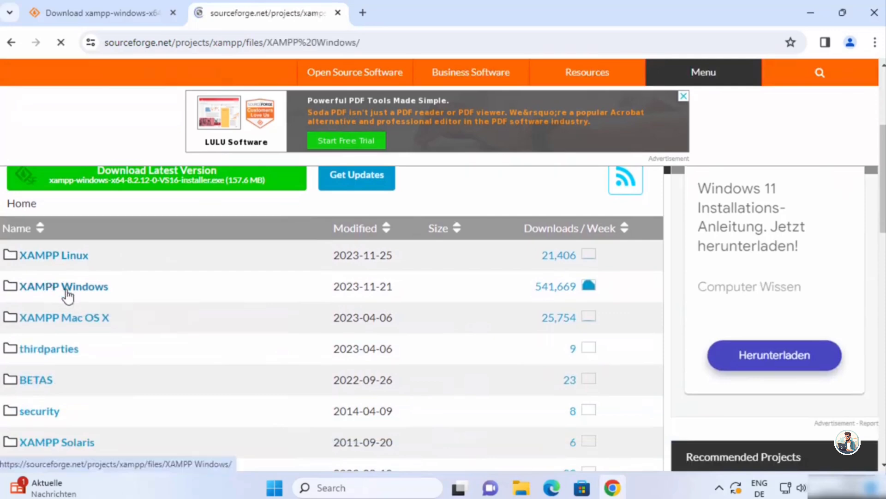
pyautogui.scroll(-5, 340, 287)
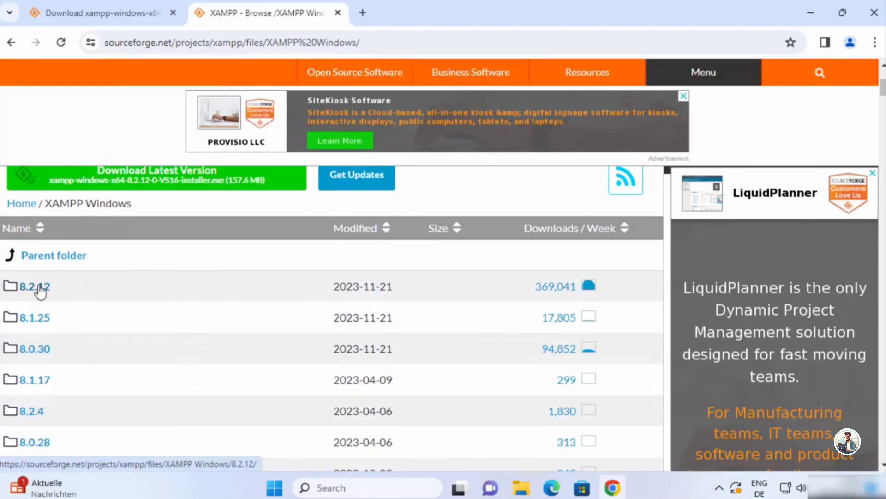
pyautogui.click(38, 289)
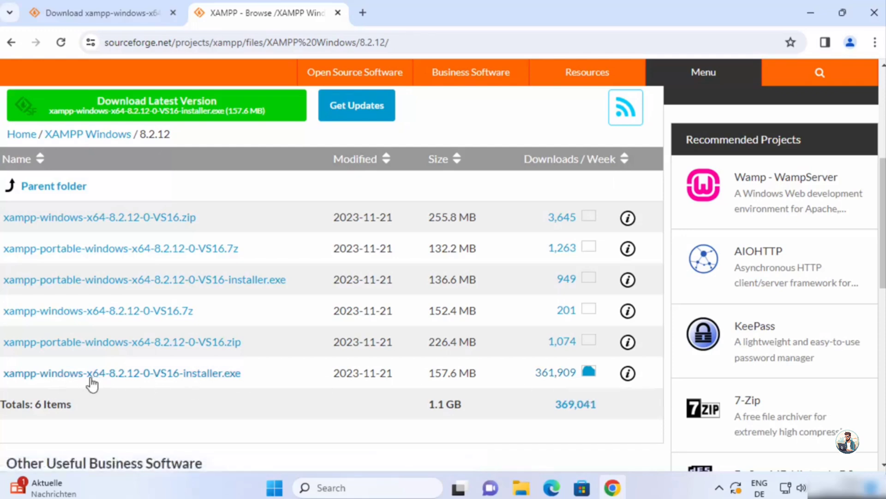
pyautogui.click(213, 375)
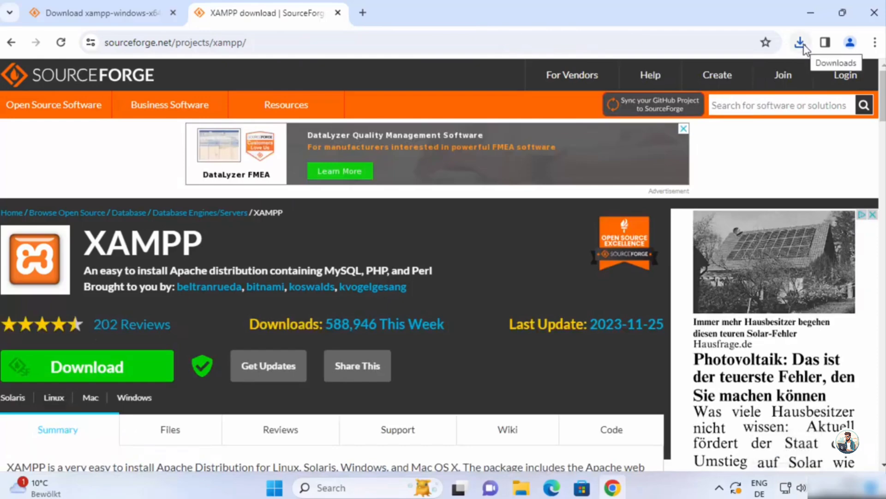
# Launch the downloaded XAMPP installer, allow it to make changes to the device, and acknowledge the User Account Control warning
pyautogui.click(803, 47)
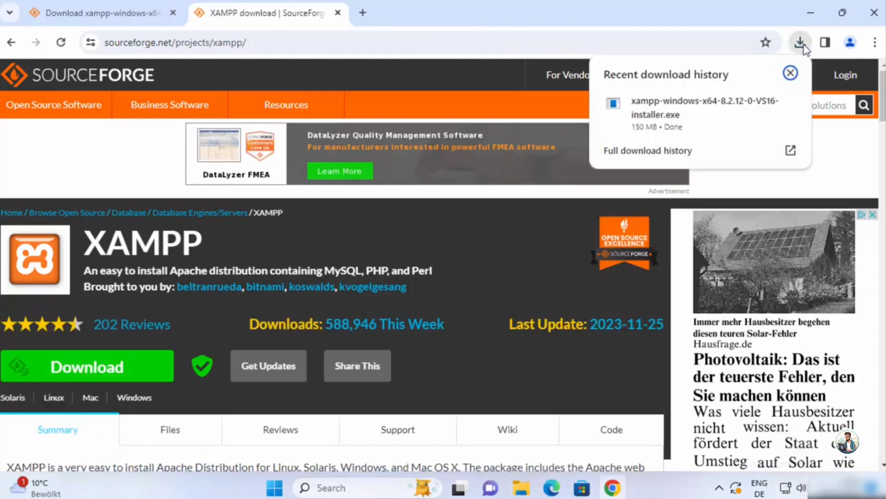
pyautogui.click(656, 115)
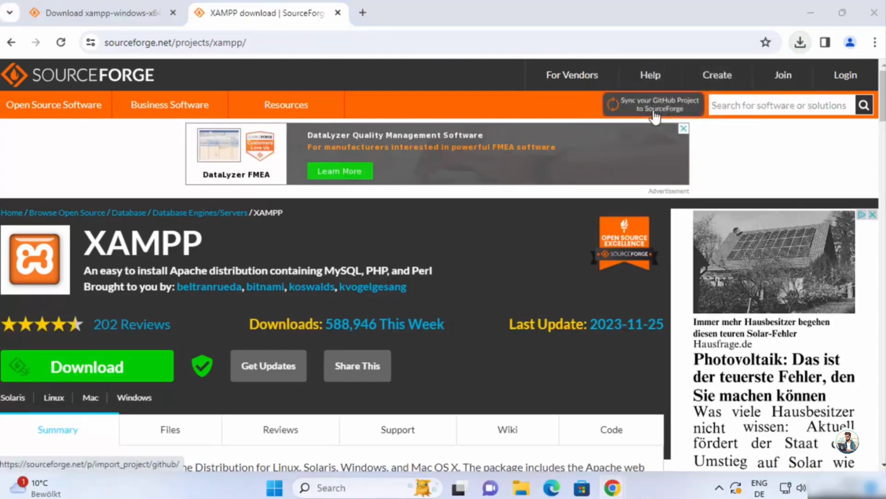
pyautogui.click(810, 22)
pyautogui.click(761, 44)
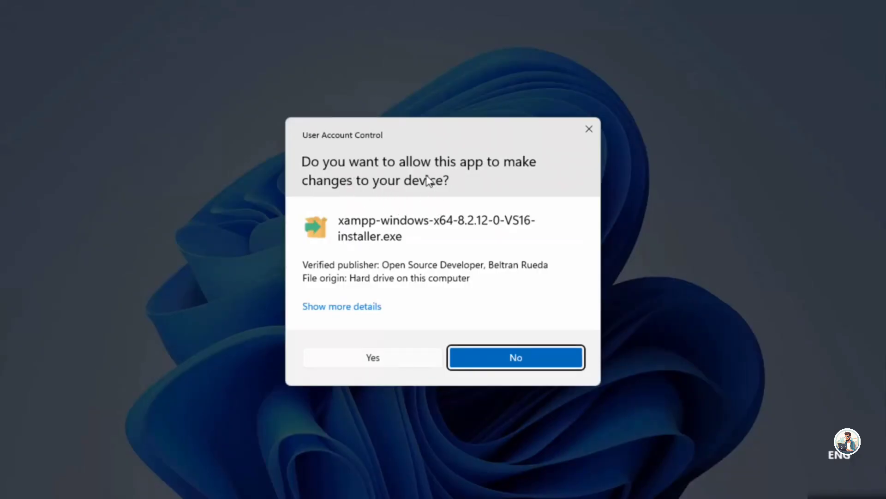
pyautogui.click(376, 361)
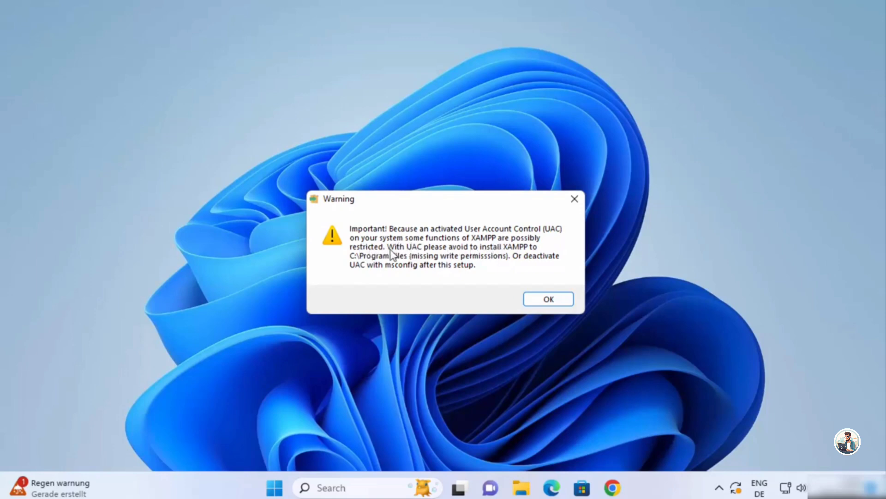
pyautogui.click(545, 299)
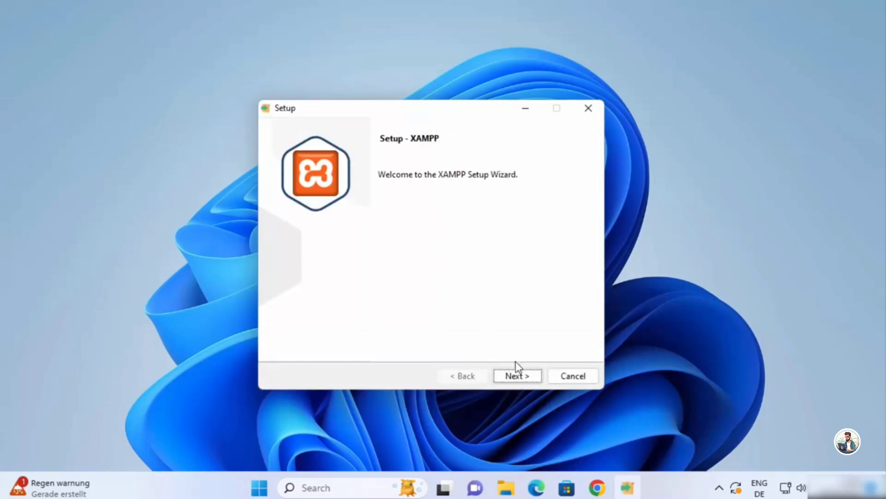
# Proceed through the XAMPP setup with all default components selected and C:\xampp as the installation folder
pyautogui.click(514, 378)
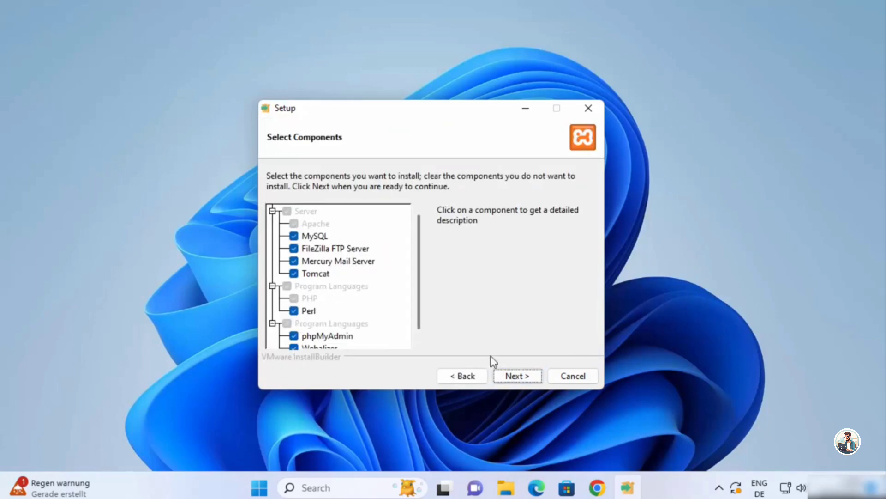
pyautogui.click(513, 375)
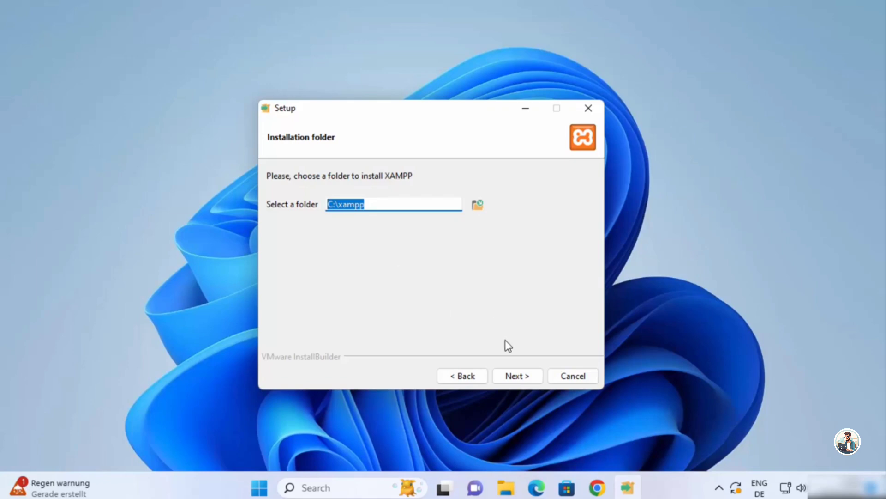
pyautogui.click(515, 376)
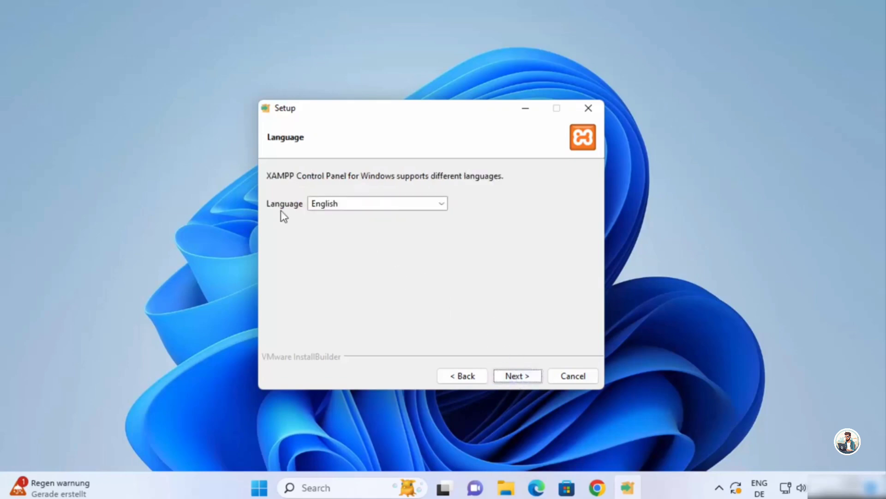
# Choose English as the XAMPP Control Panel language and start the installation
pyautogui.click(320, 206)
pyautogui.click(314, 217)
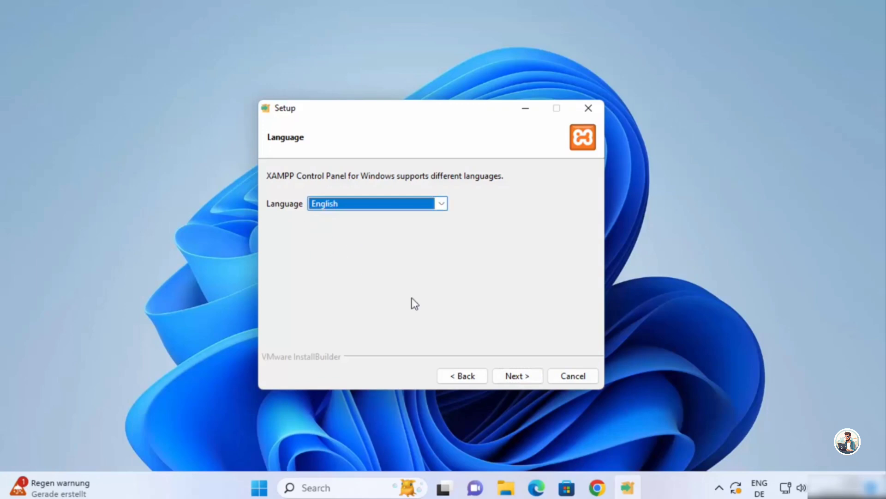
pyautogui.click(514, 377)
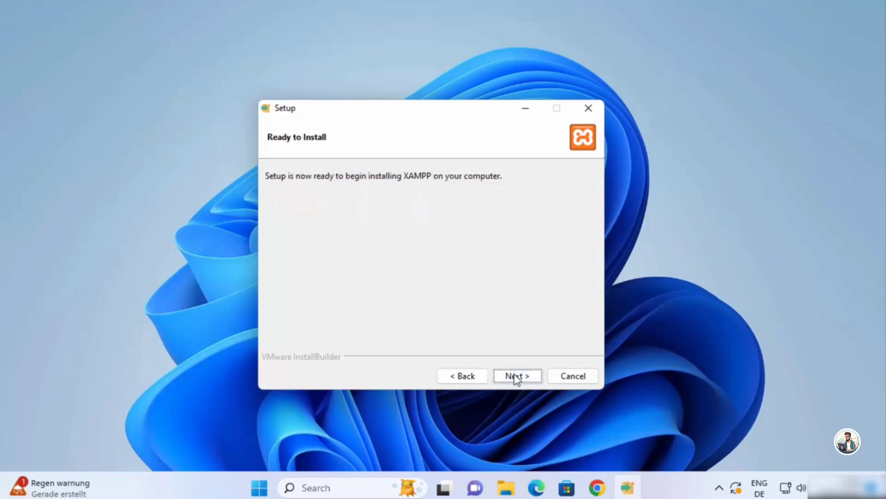
pyautogui.click(515, 376)
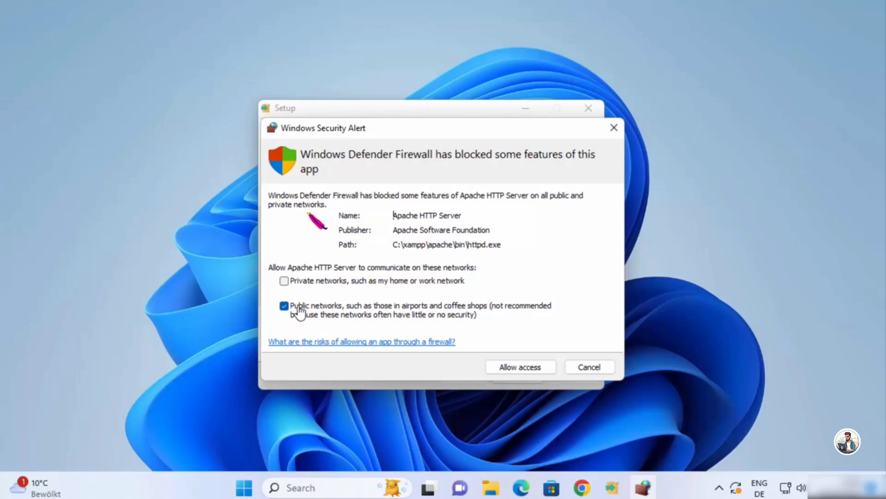
# Allow Apache HTTP Server through the firewall on public networks and finish the setup with the Control Panel set to start
pyautogui.click(514, 367)
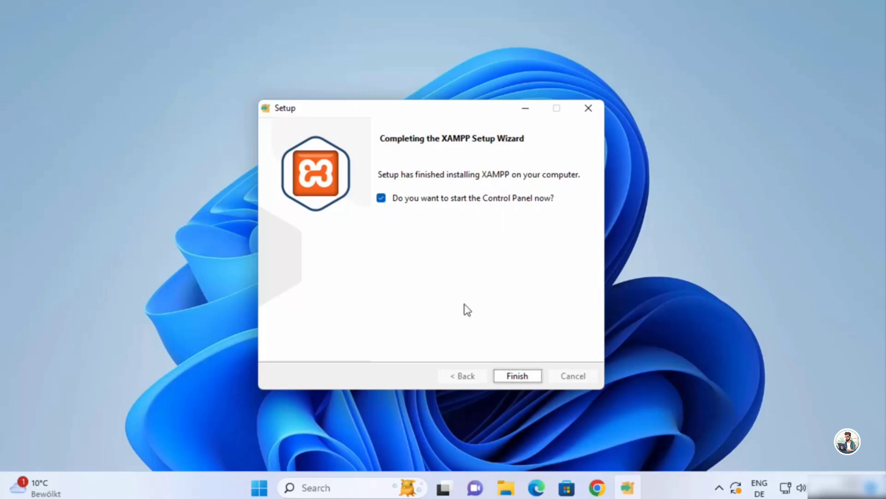
pyautogui.click(517, 375)
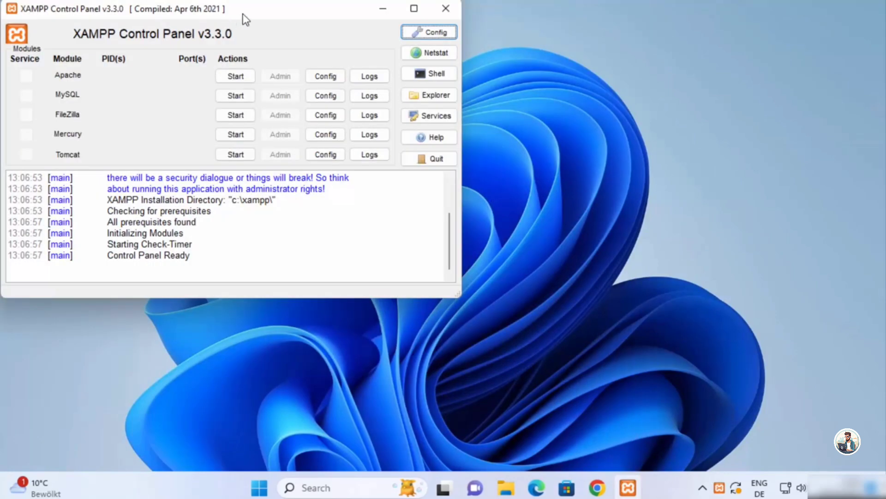
pyautogui.moveTo(245, 19); pyautogui.dragTo(457, 101)
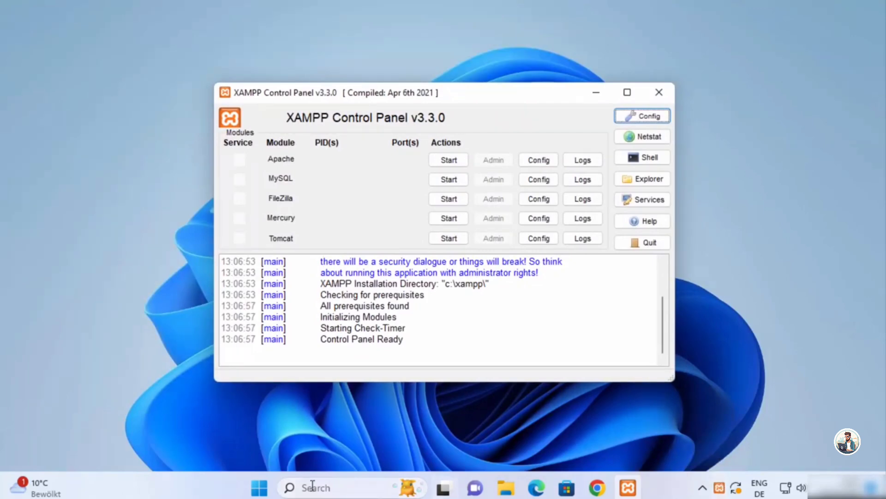
# Search Windows for "xapp" and open the XAMPP Control Panel app
pyautogui.click(260, 489)
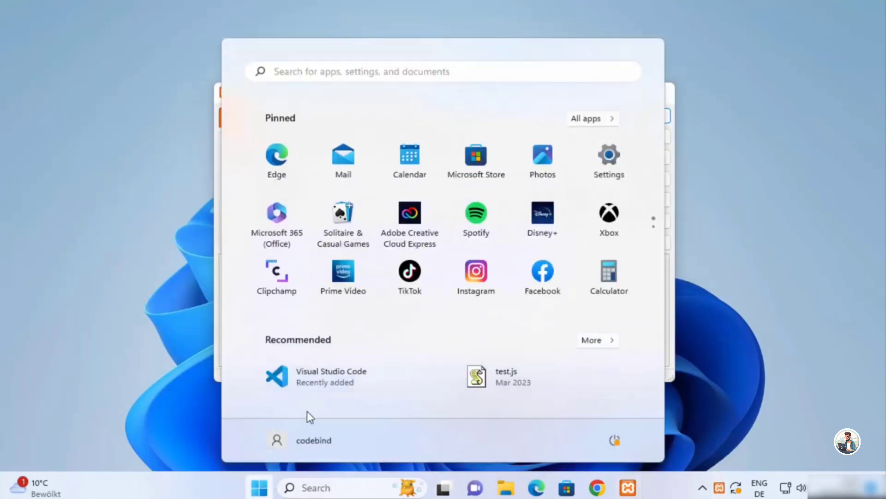
pyautogui.click(350, 72)
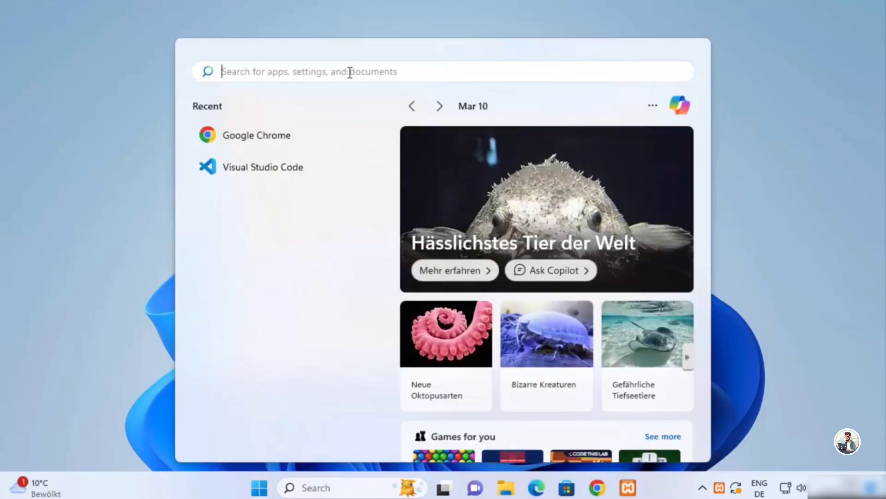
pyautogui.write('xapp')
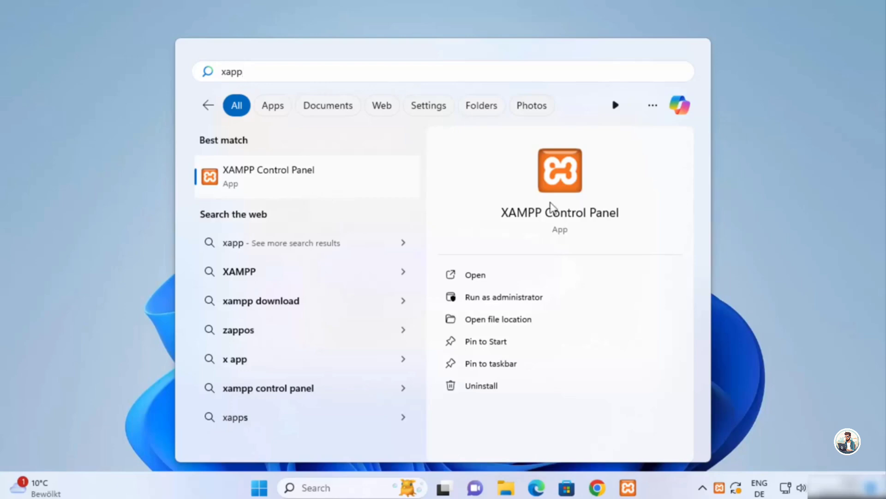
pyautogui.press('Return')
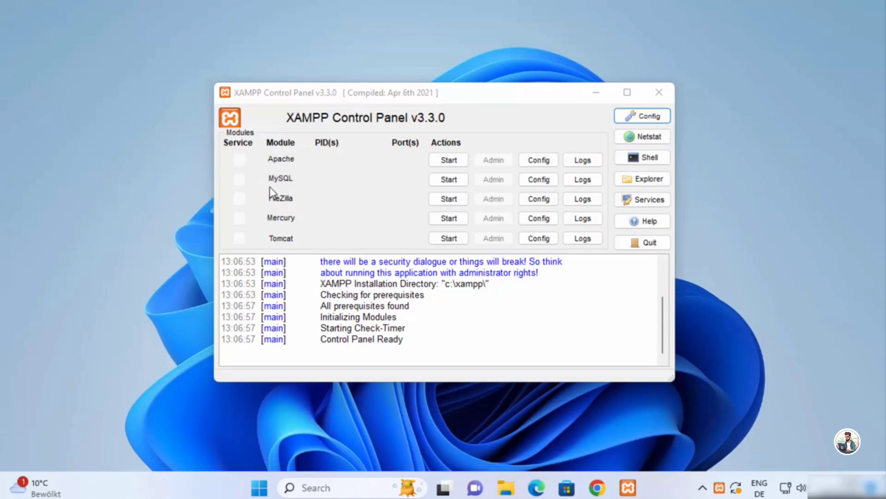
# Start the Apache module, try to start MySQL, and allow mysqld.exe through the firewall on public networks
pyautogui.click(444, 161)
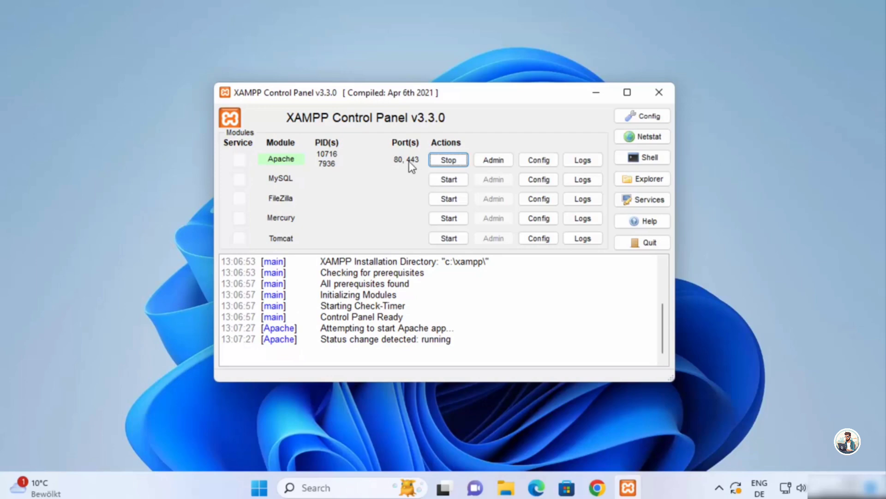
pyautogui.click(436, 180)
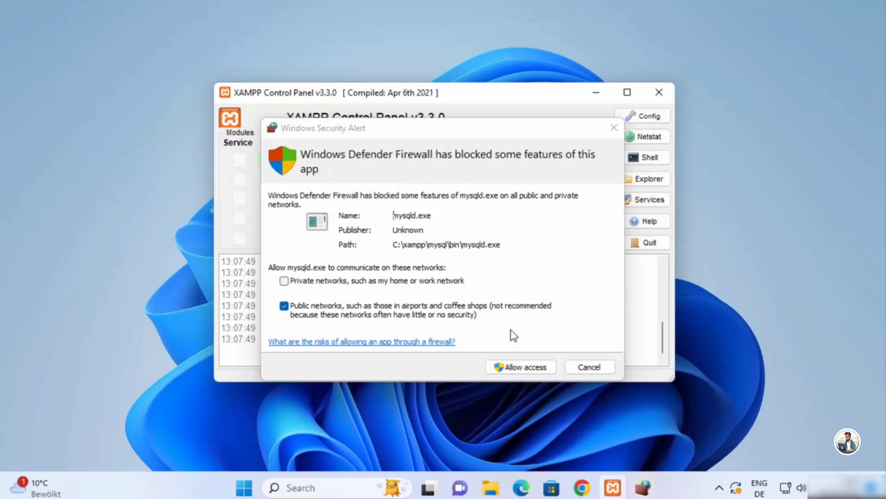
pyautogui.click(515, 368)
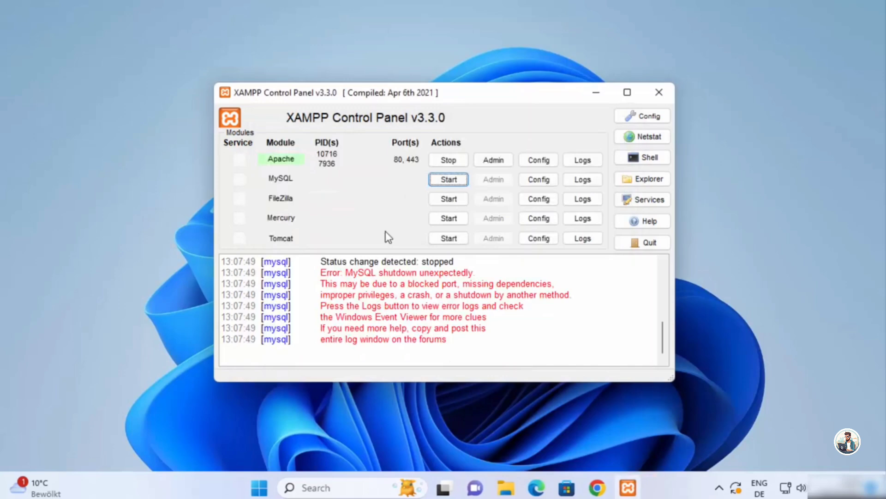
# Close the XAMPP Control Panel window, quit the background instance from the system tray, and dismiss the xampp-control.ini error
pyautogui.click(402, 281)
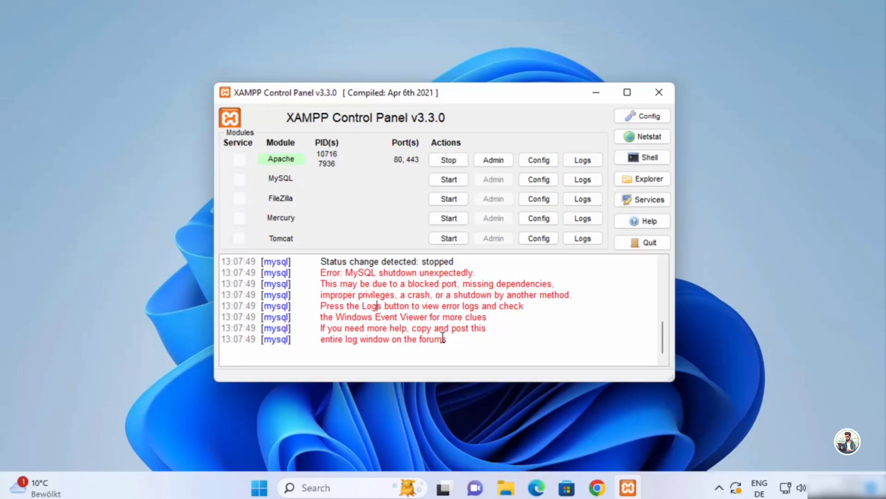
pyautogui.click(659, 93)
pyautogui.click(719, 487)
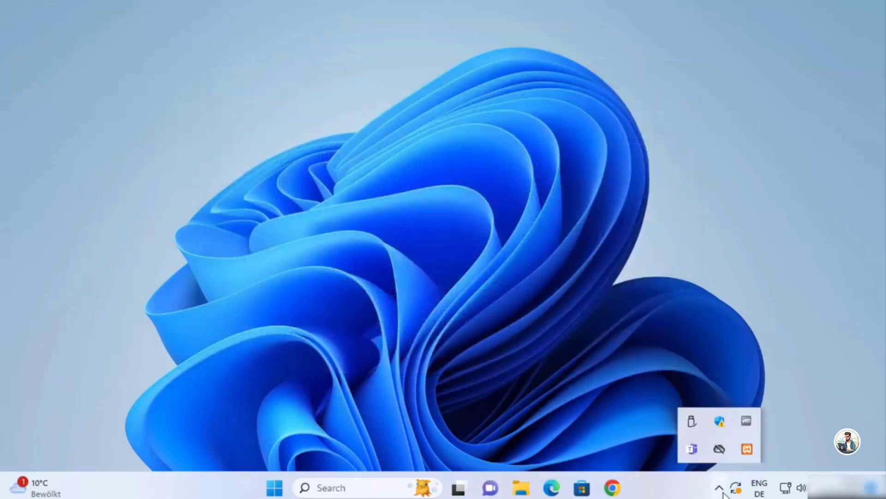
pyautogui.rightClick(747, 450)
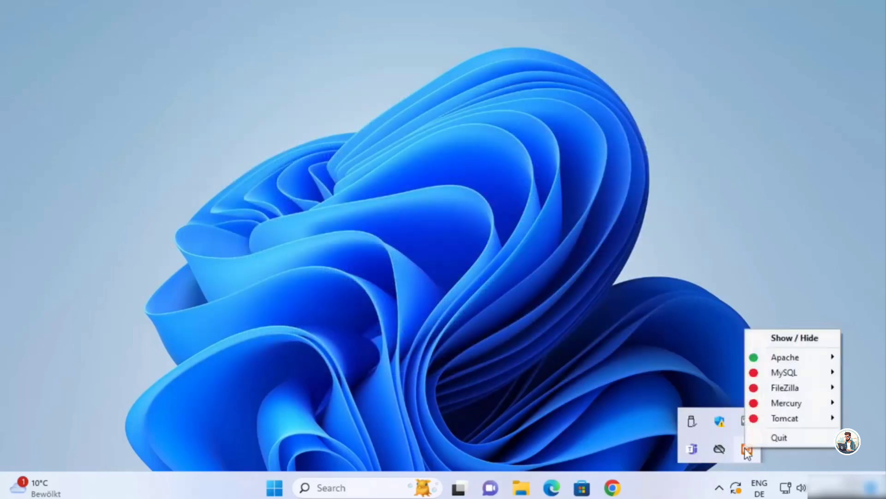
pyautogui.click(769, 437)
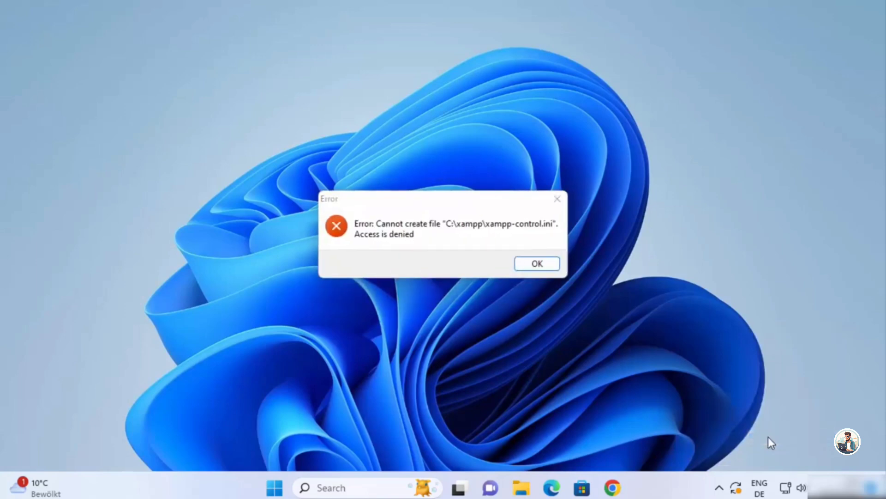
pyautogui.click(538, 264)
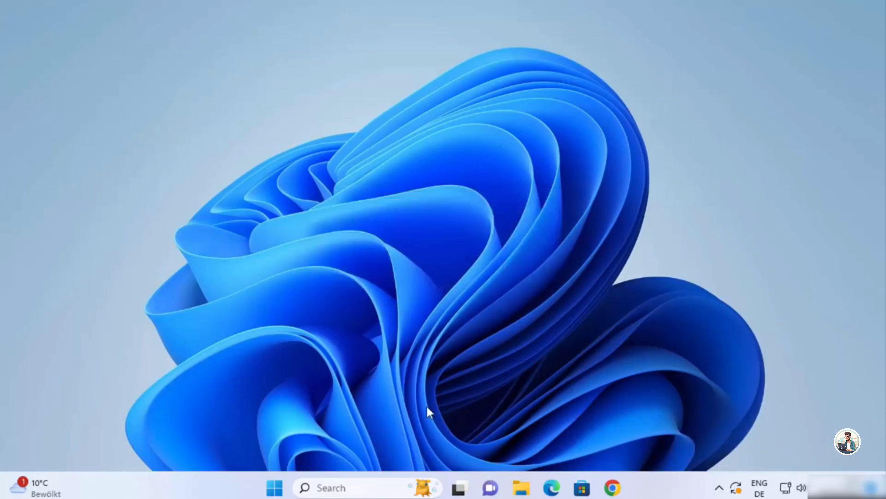
# Search Windows for "xampp", run the XAMPP Control Panel as administrator, and allow it to make changes
pyautogui.click(274, 488)
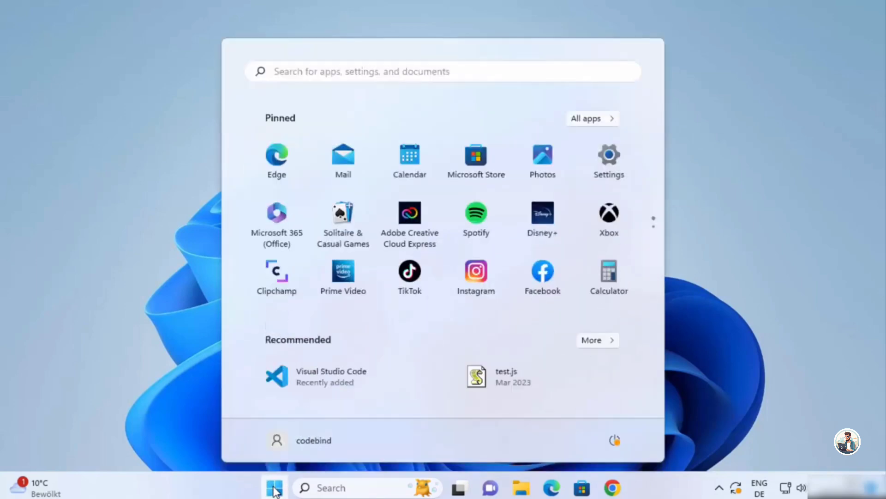
pyautogui.write('xampp')
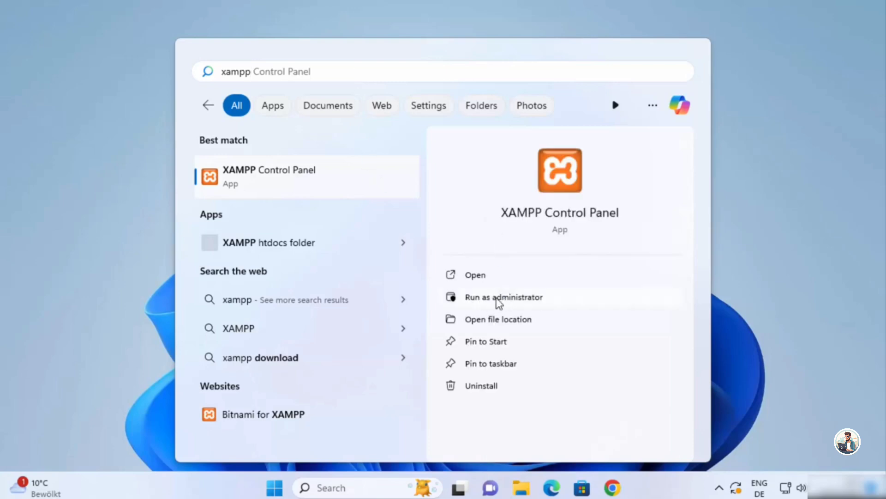
pyautogui.click(498, 298)
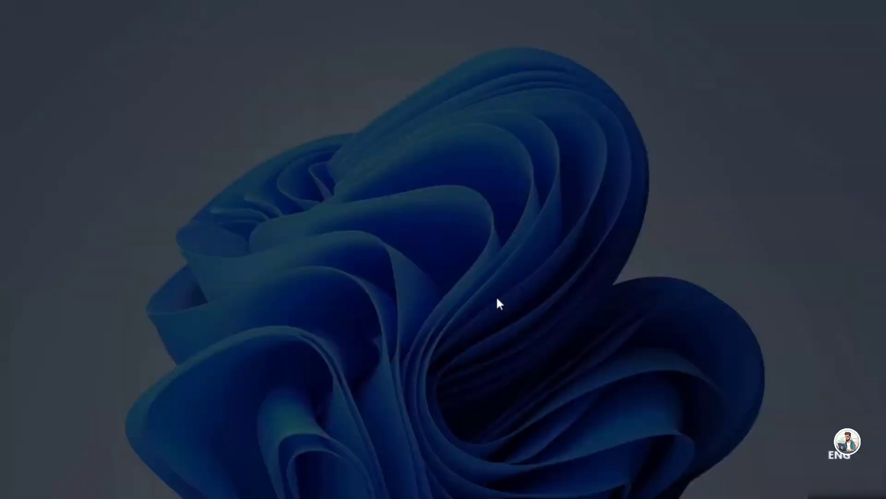
pyautogui.click(395, 360)
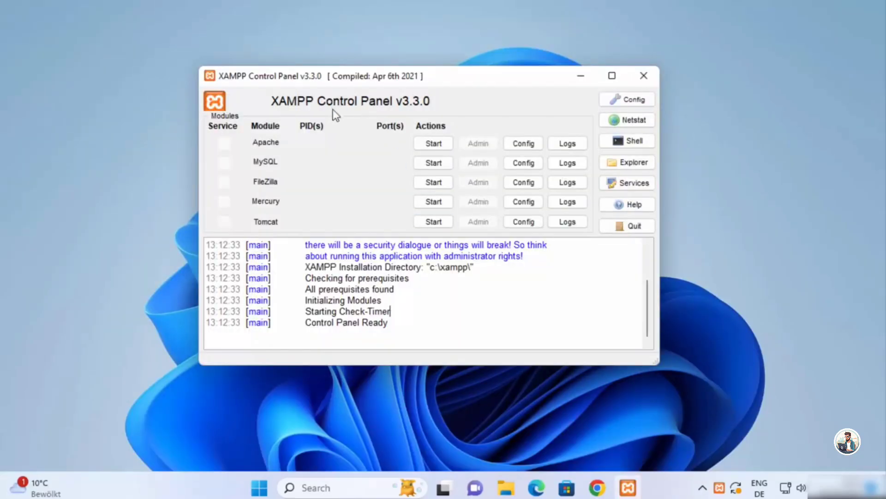
# Start the Apache and MySQL modules, allowing Net Command to make changes to the device
pyautogui.click(434, 143)
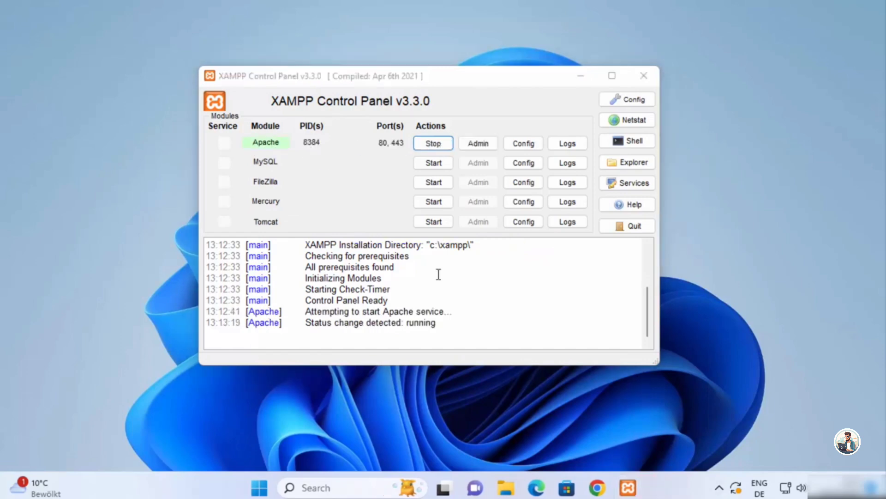
pyautogui.click(424, 163)
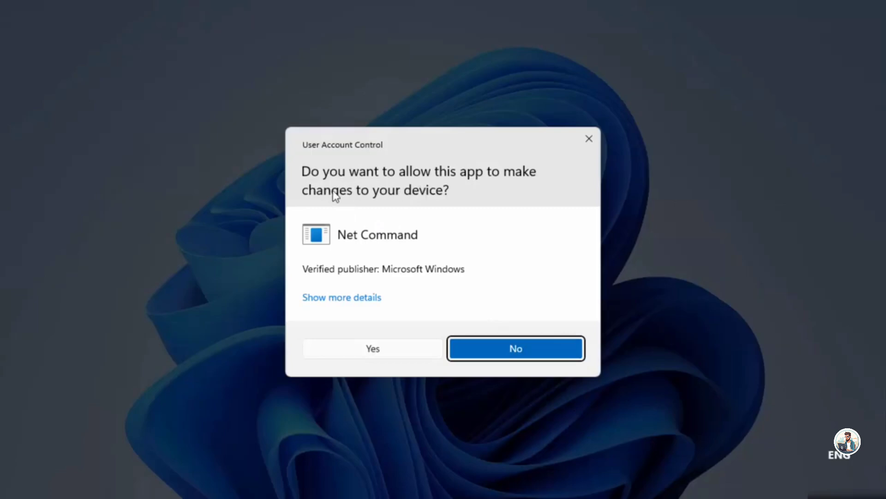
pyautogui.click(372, 356)
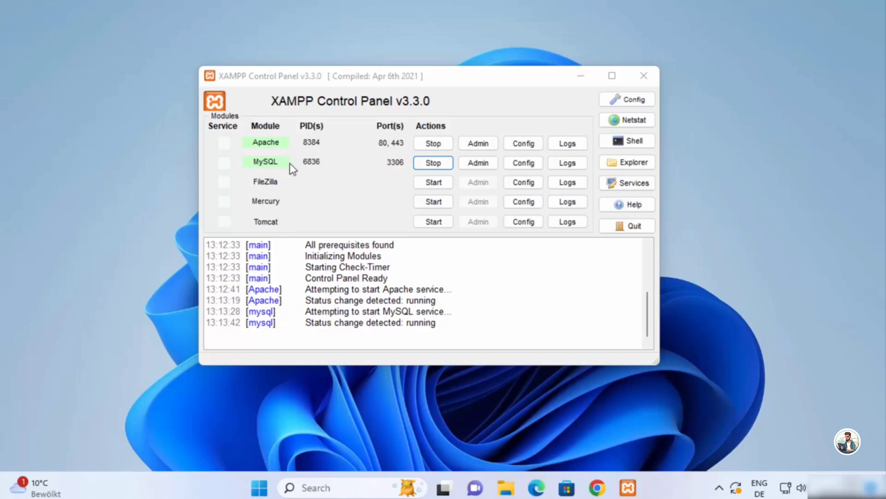
pyautogui.click(377, 299)
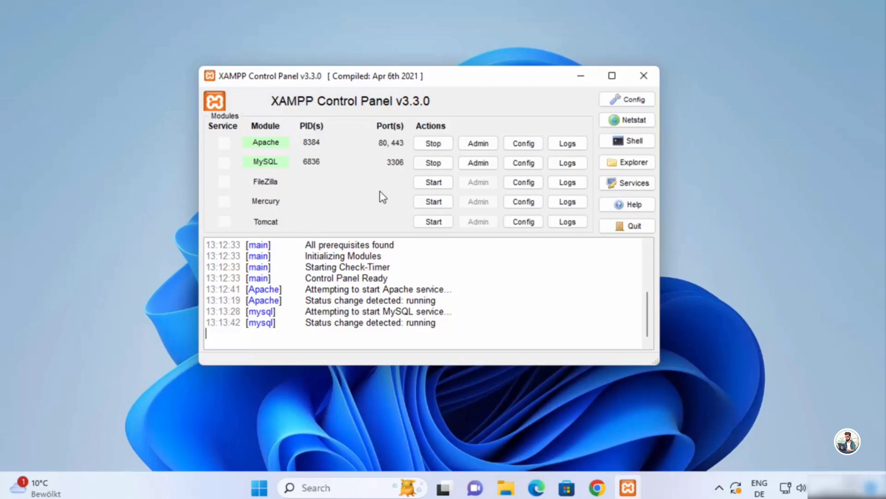
# Open Apache's httpd.conf configuration file and dismiss Notepad's automatic-saving notice
pyautogui.click(559, 145)
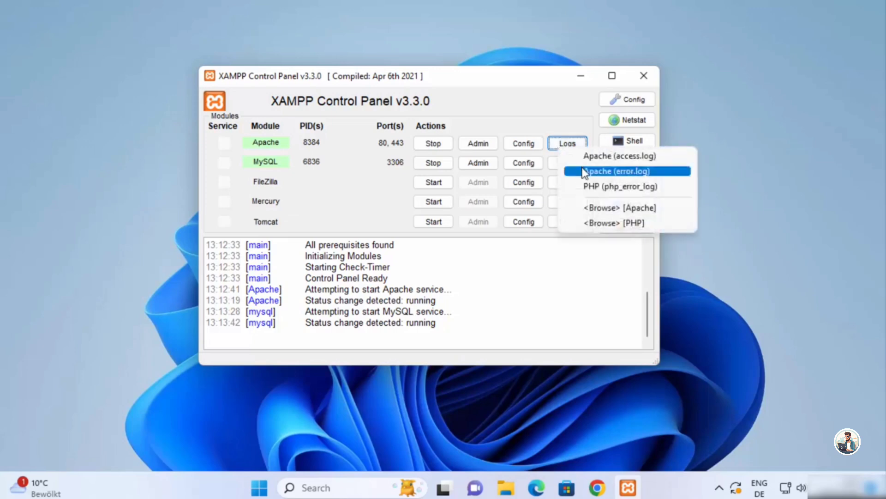
pyautogui.click(518, 113)
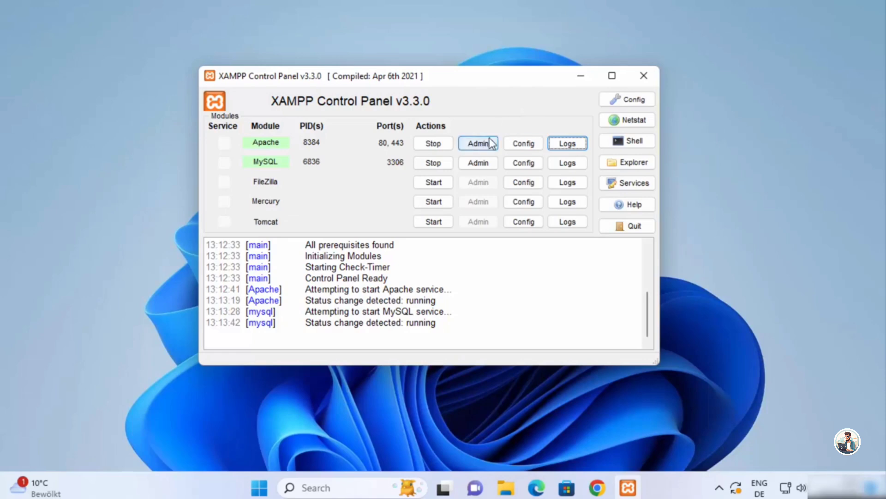
pyautogui.click(517, 145)
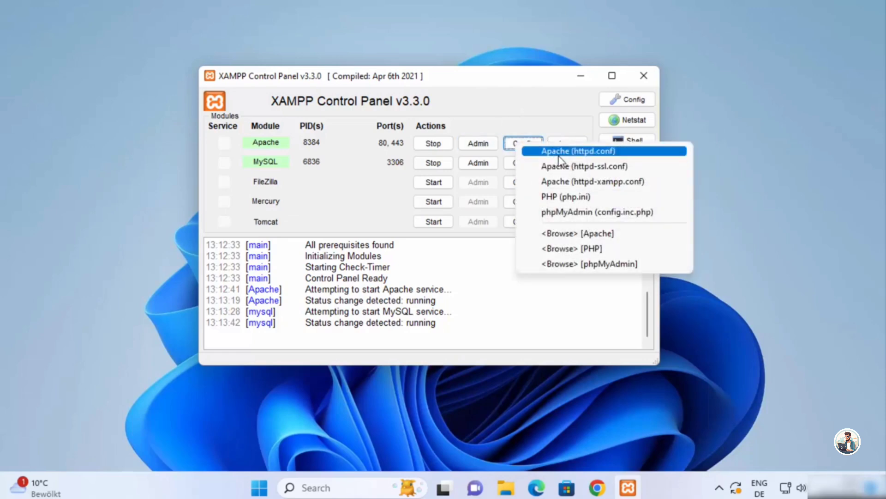
pyautogui.click(584, 152)
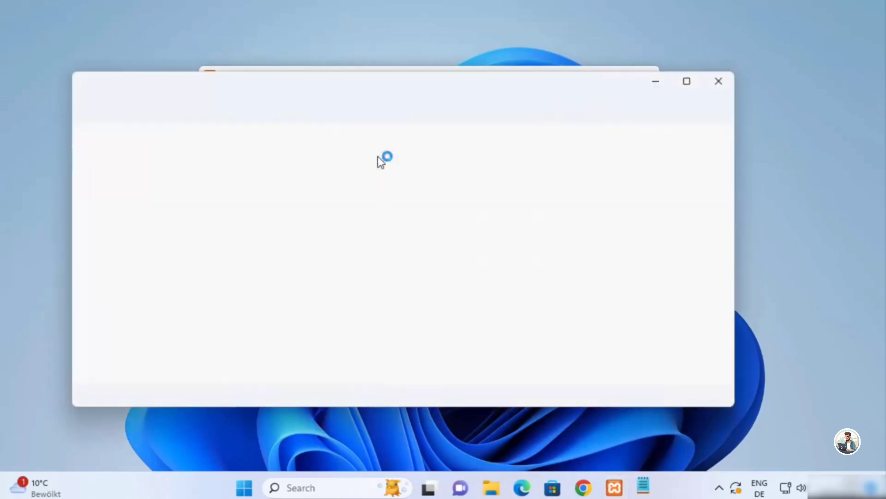
pyautogui.click(249, 215)
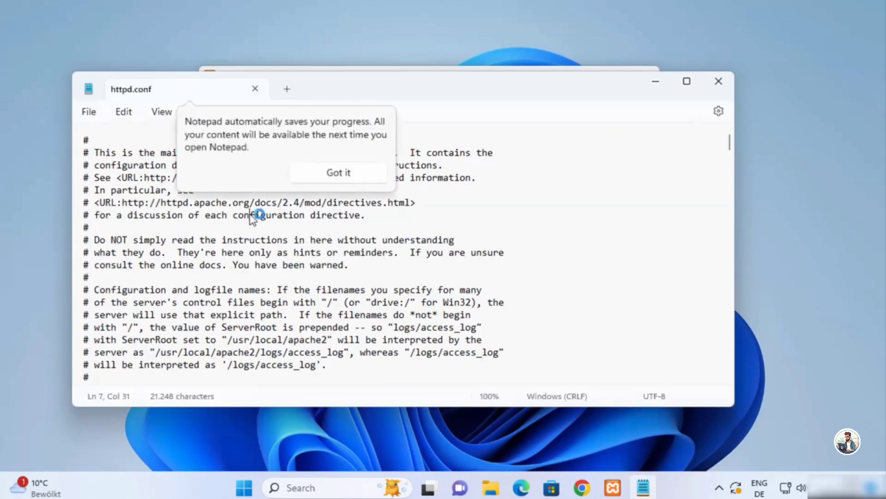
pyautogui.click(340, 172)
# Find the active Listen directive in httpd.conf, try changing its port to 8001, and close the file
pyautogui.scroll(-15, 245, 240)
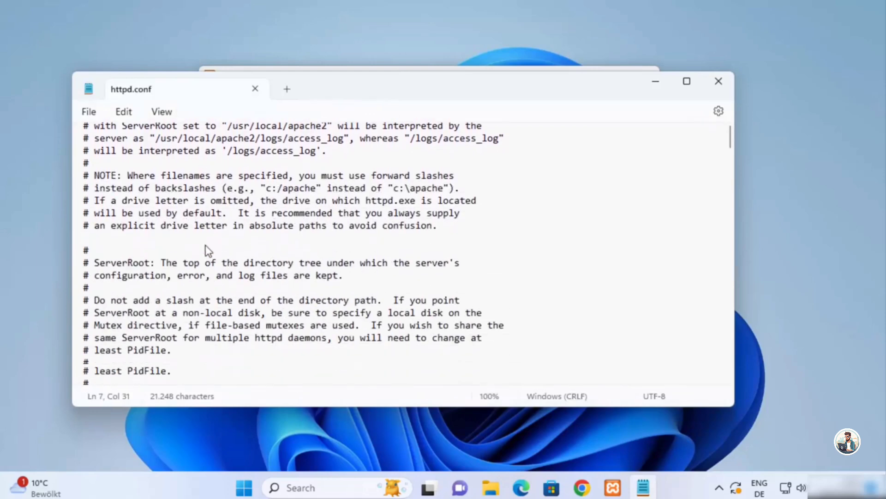
pyautogui.scroll(-6, 209, 251)
pyautogui.scroll(1, 205, 252)
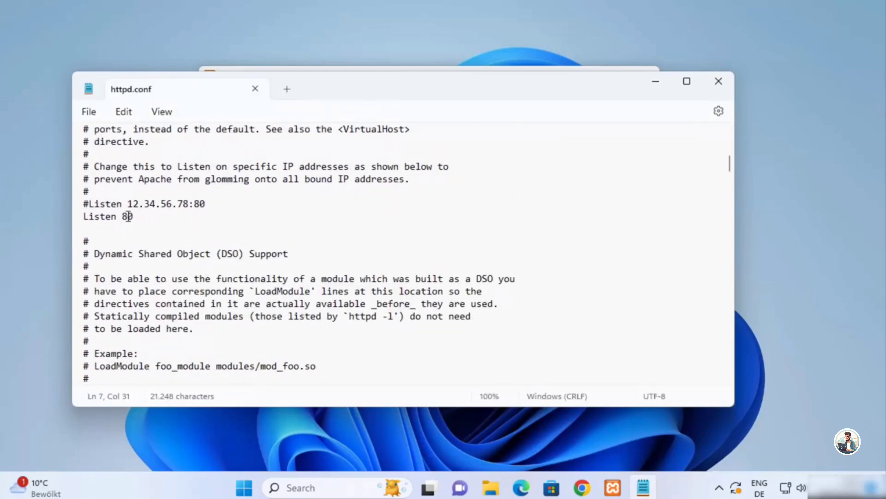
pyautogui.click(153, 218)
pyautogui.moveTo(154, 218); pyautogui.dragTo(84, 221)
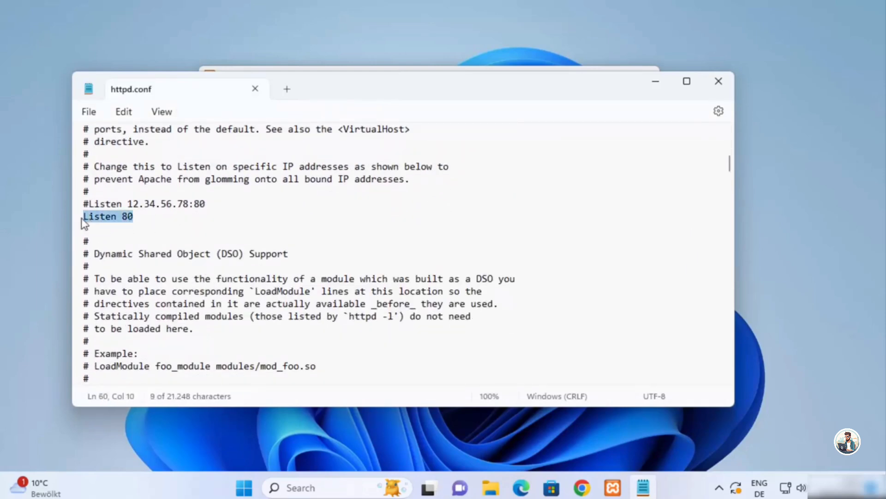
pyautogui.doubleClick(129, 217)
pyautogui.click(159, 218)
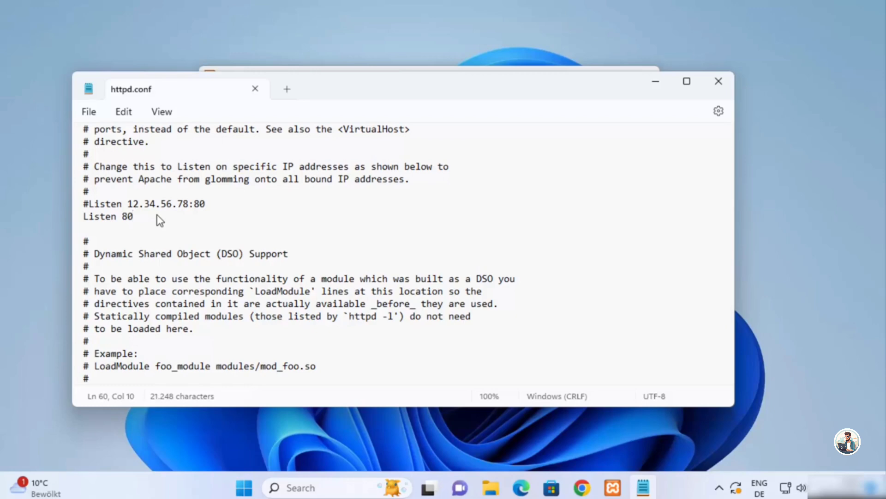
pyautogui.write('01')
pyautogui.click(718, 81)
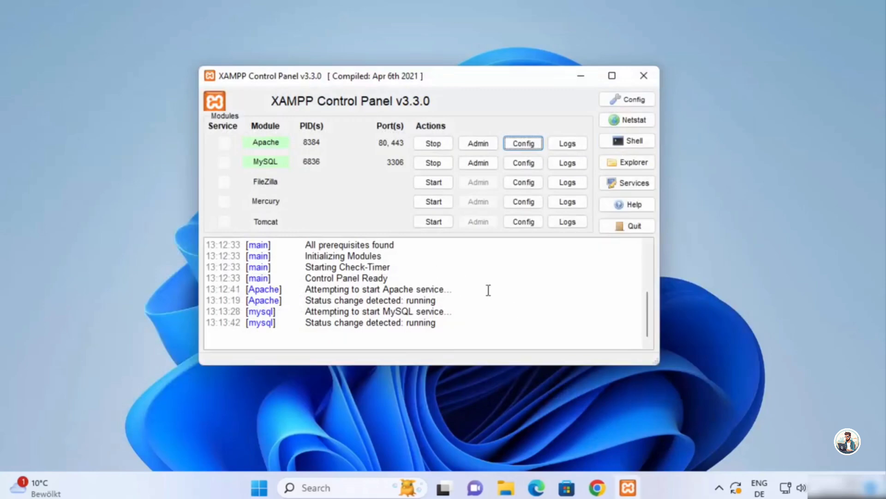
# Switch to Chrome, load 127.0.0.1 in a new tab, and highlight the IP address in the dashboard URL
pyautogui.click(368, 289)
pyautogui.moveTo(597, 487)
pyautogui.click(554, 407)
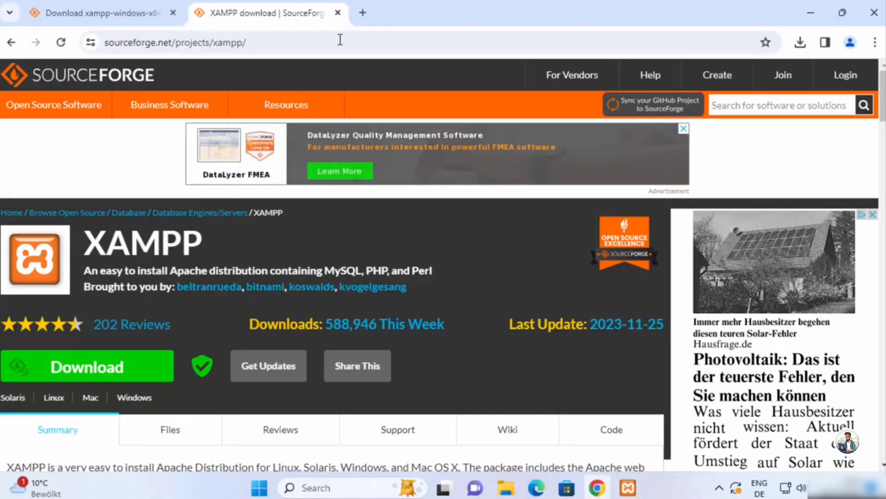
pyautogui.click(362, 13)
pyautogui.write('1')
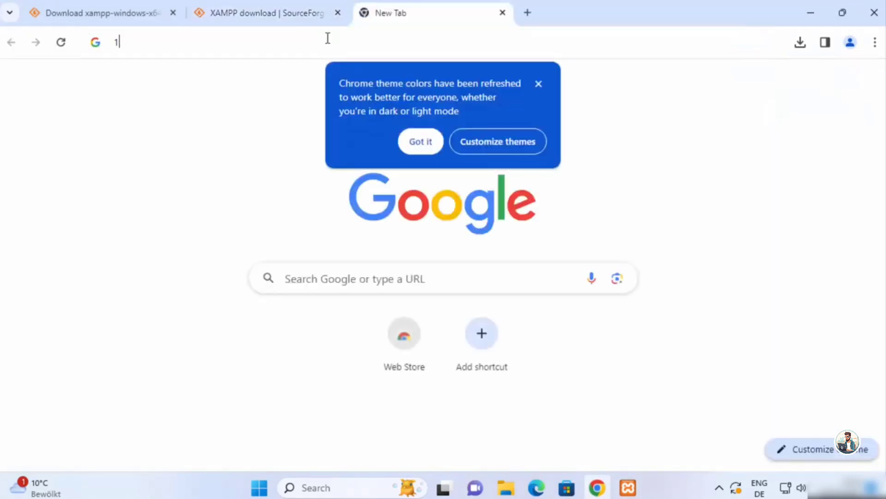
pyautogui.write('27.0.0.')
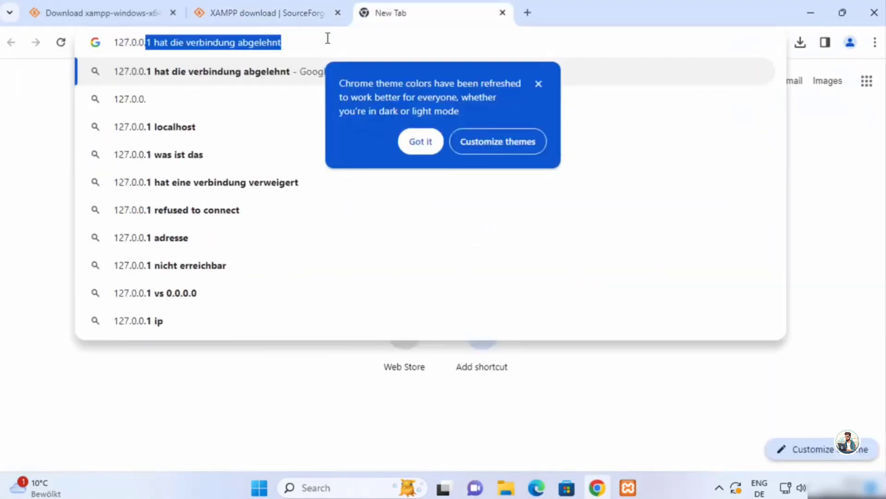
pyautogui.write('1')
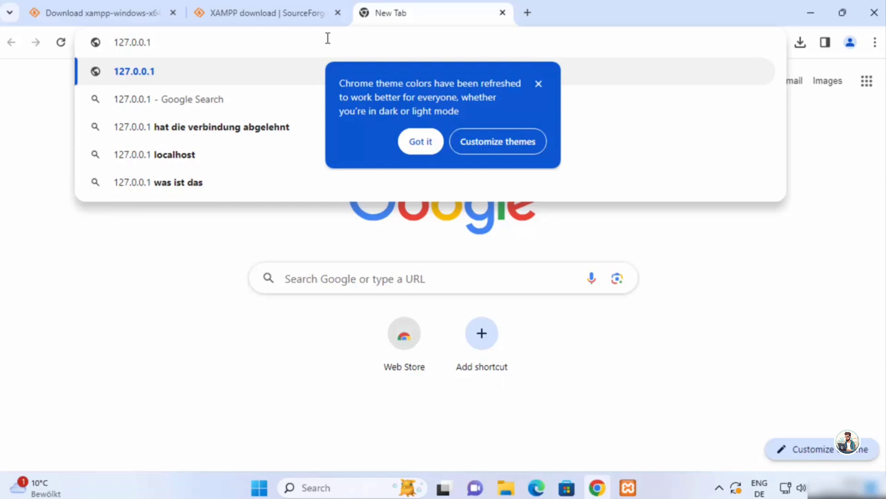
pyautogui.press('Return')
pyautogui.click(198, 42)
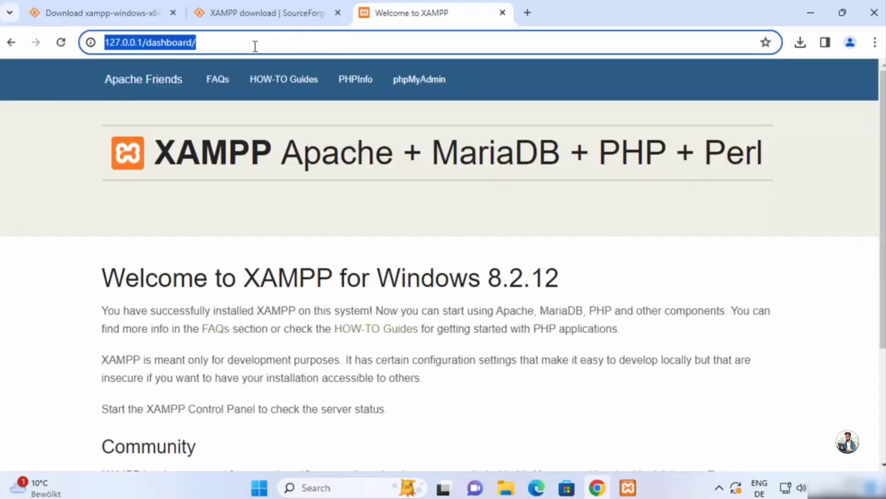
pyautogui.click(140, 42)
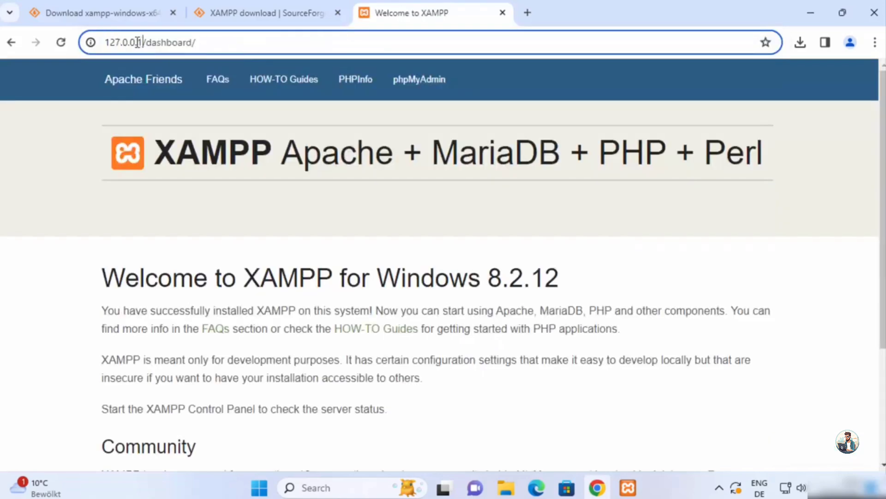
pyautogui.moveTo(137, 42); pyautogui.dragTo(105, 40)
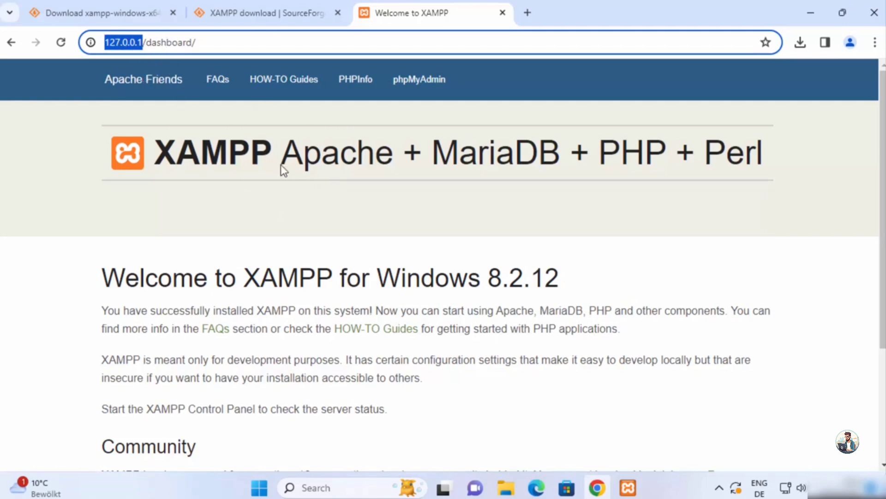
pyautogui.click(300, 185)
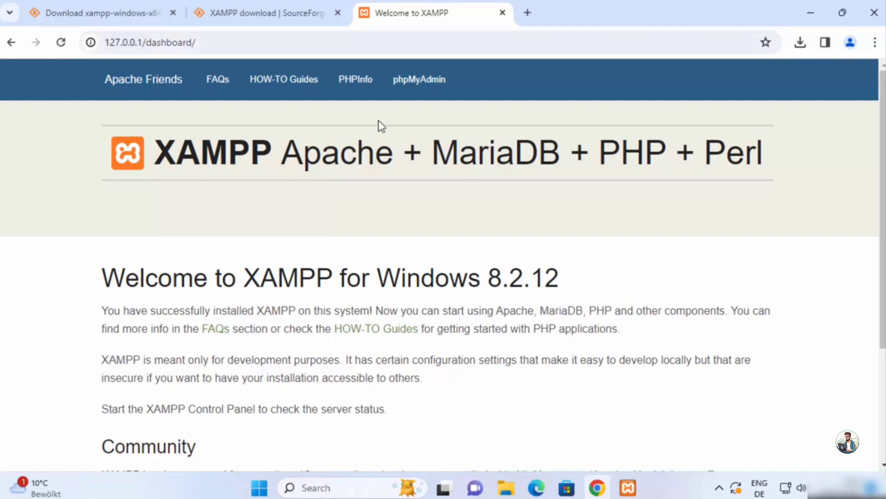
# Open phpMyAdmin from the XAMPP dashboard and create a database named mynewdb
pyautogui.click(423, 86)
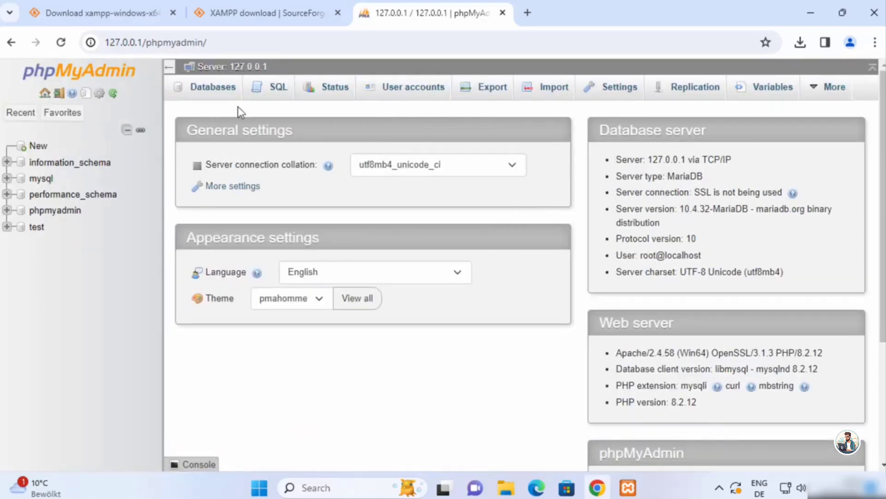
pyautogui.click(221, 95)
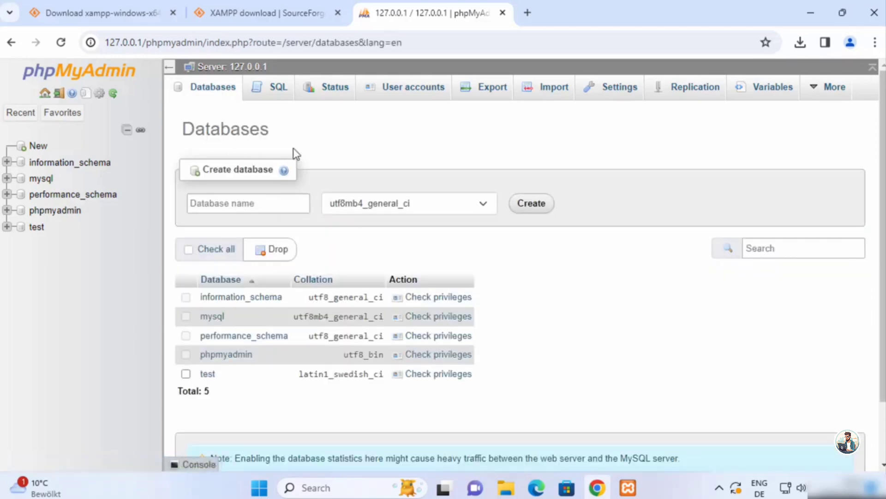
pyautogui.click(226, 203)
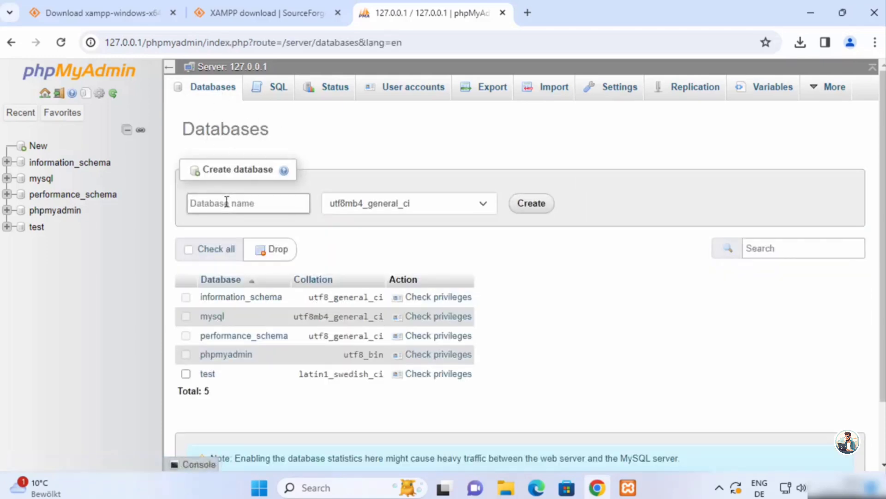
pyautogui.write('mynewdb')
pyautogui.click(521, 203)
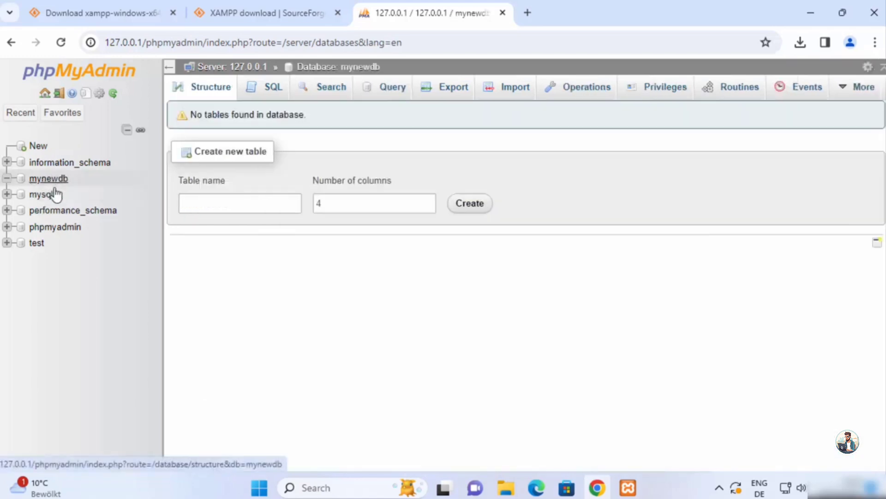
pyautogui.click(215, 205)
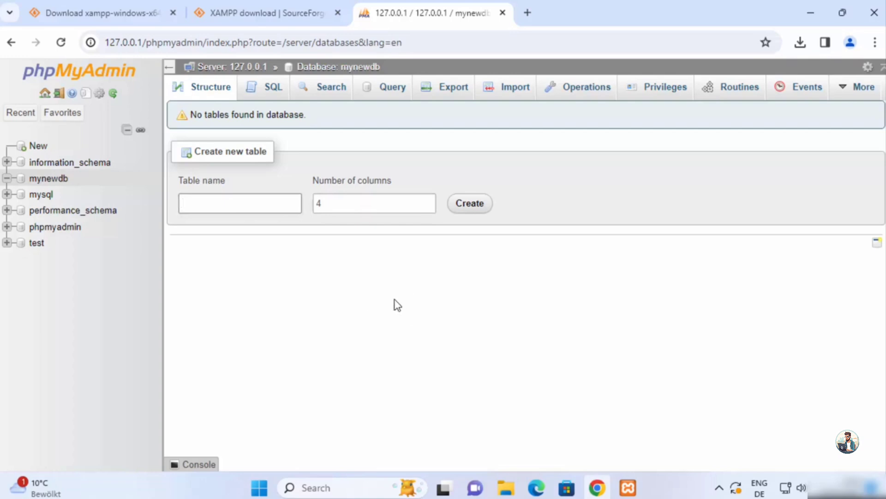
pyautogui.click(307, 18)
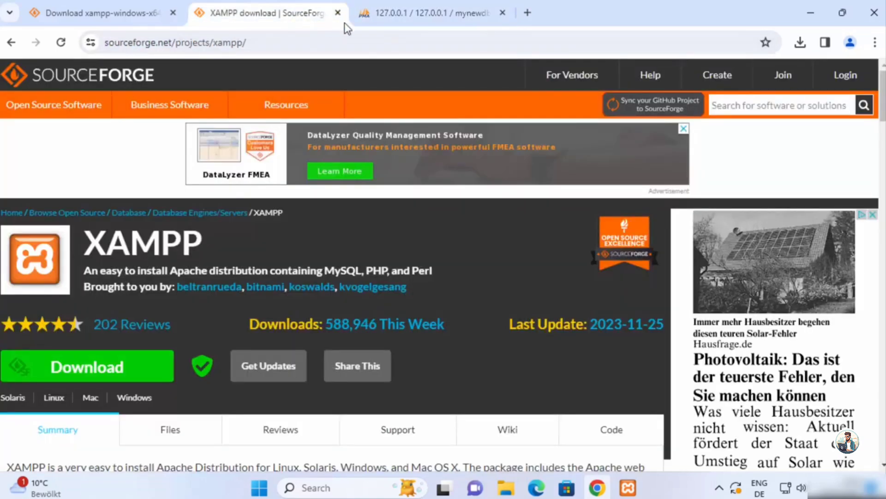
pyautogui.click(388, 20)
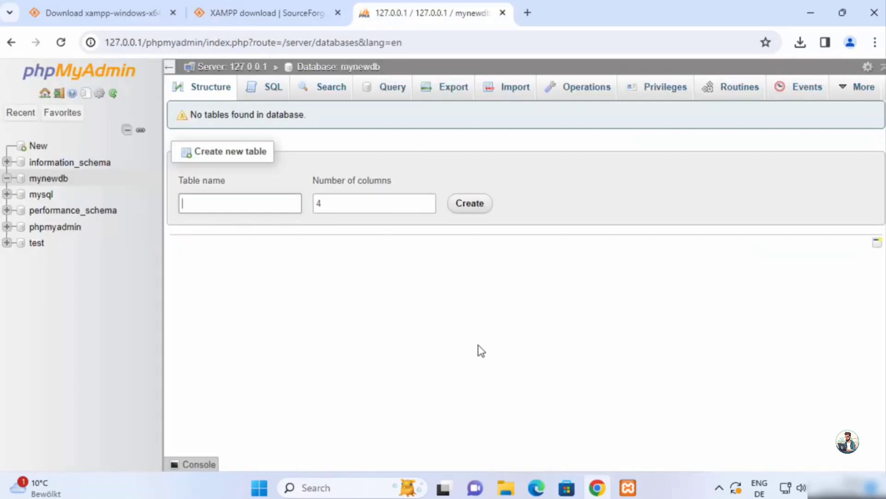
# Switch to File Explorer and open the htdocs folder inside C:\xampp
pyautogui.click(512, 487)
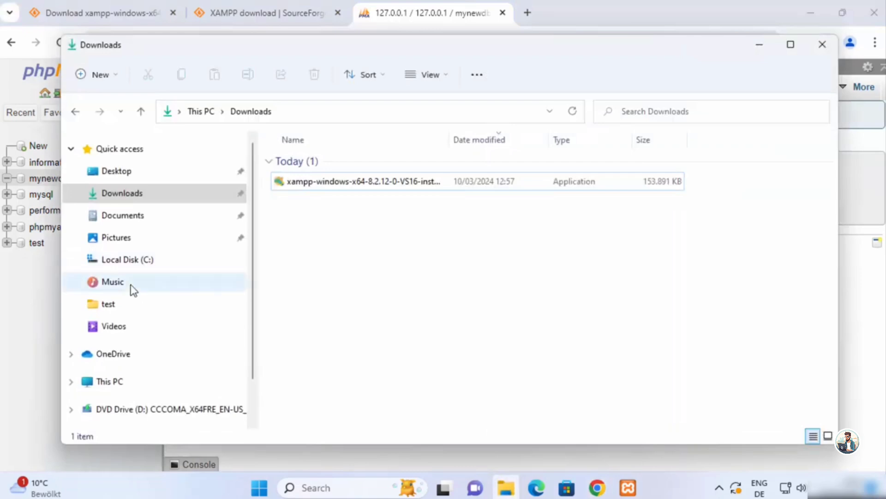
pyautogui.click(142, 272)
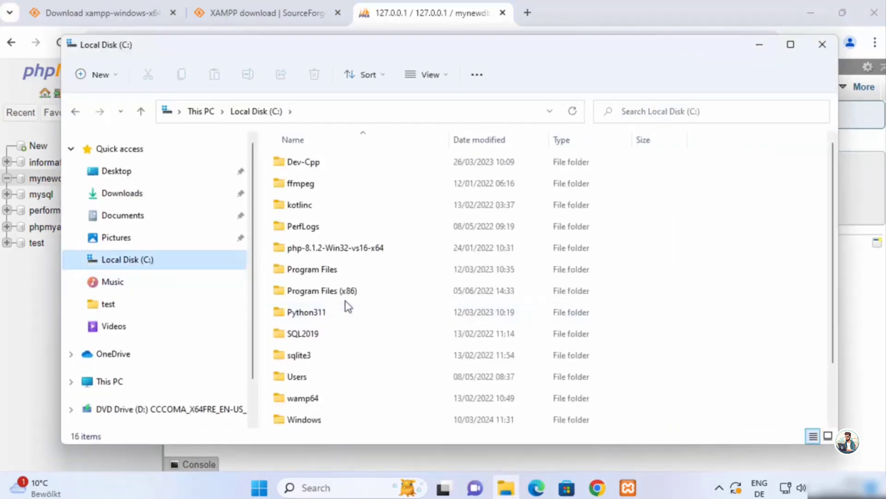
pyautogui.scroll(-1, 348, 306)
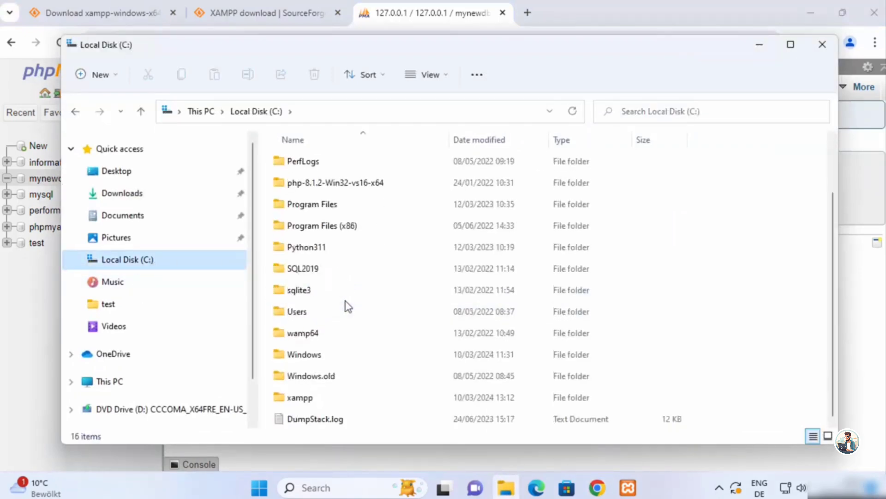
pyautogui.doubleClick(298, 399)
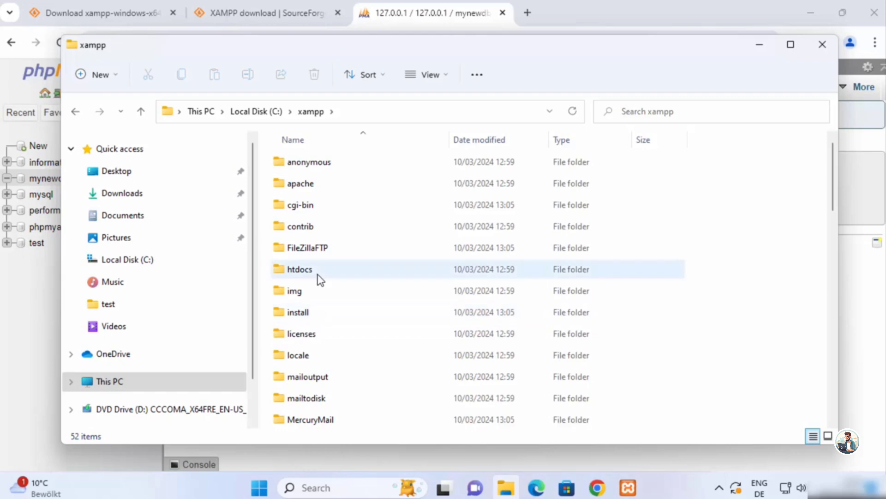
pyautogui.doubleClick(317, 275)
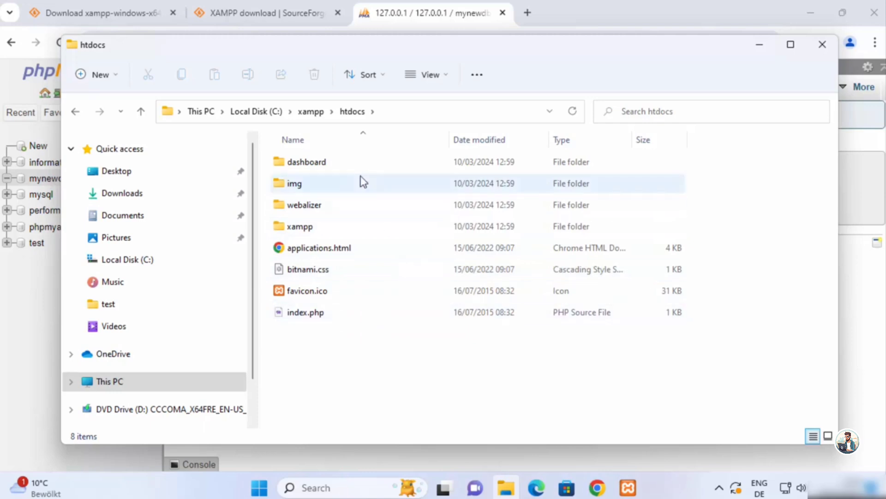
# Create a new folder named demo inside htdocs
pyautogui.rightClick(330, 373)
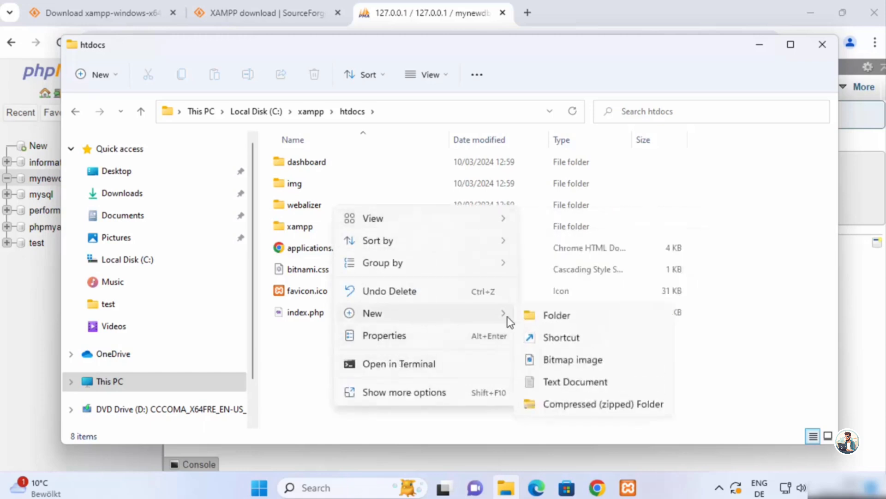
pyautogui.click(537, 319)
pyautogui.write('d')
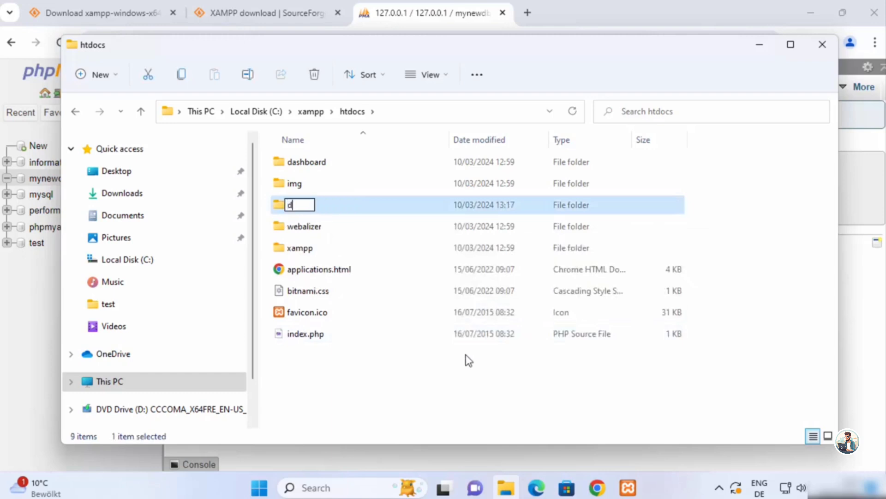
pyautogui.write('emo')
pyautogui.press('Return')
# Open the demo folder and load it as a project in VS Code
pyautogui.doubleClick(347, 192)
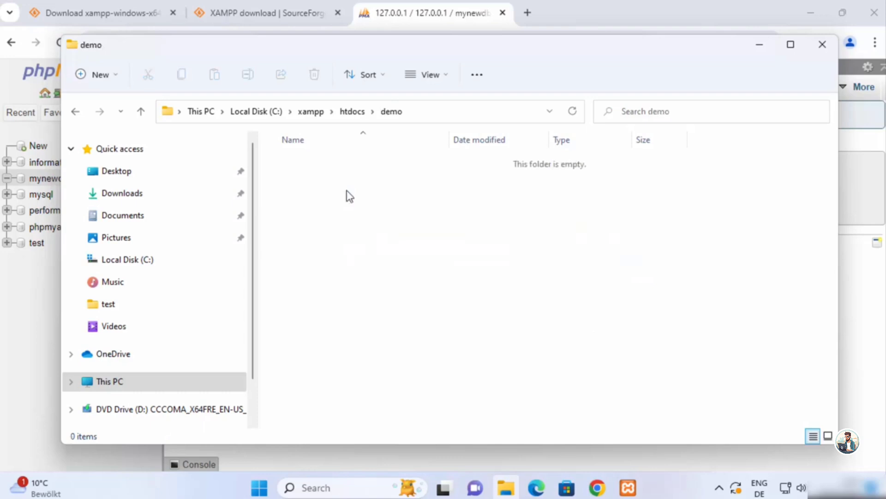
pyautogui.rightClick(349, 196)
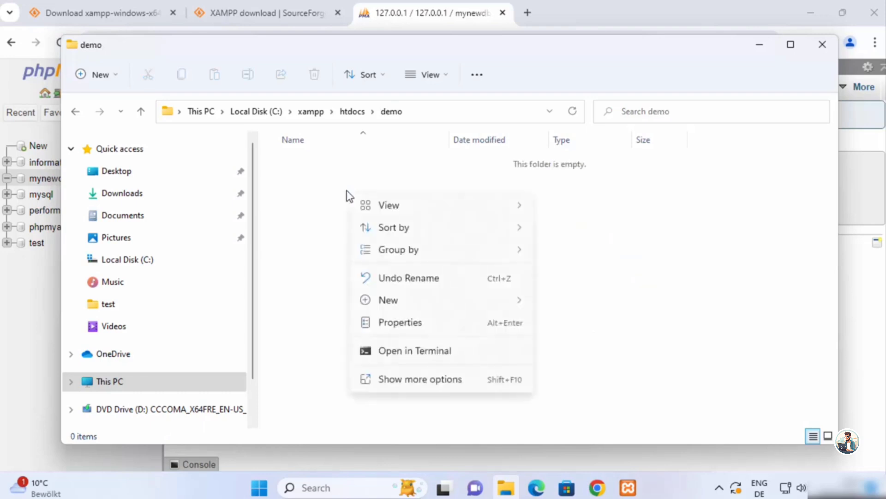
pyautogui.click(411, 383)
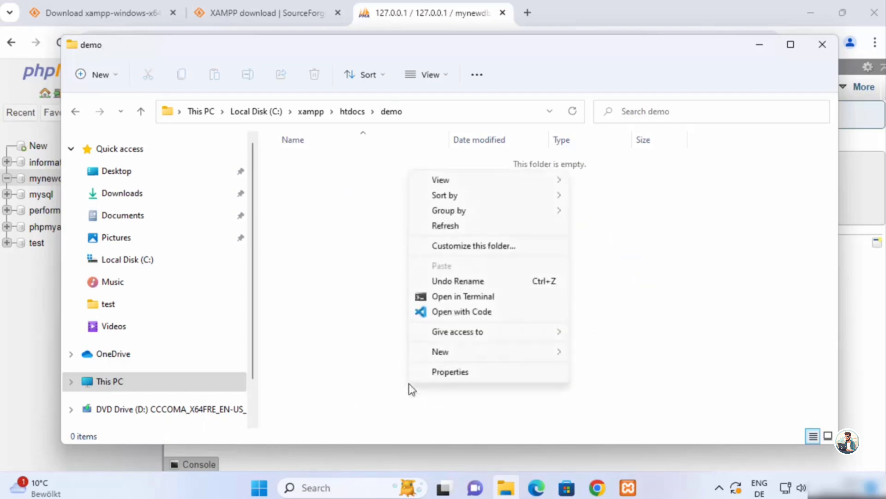
pyautogui.click(455, 311)
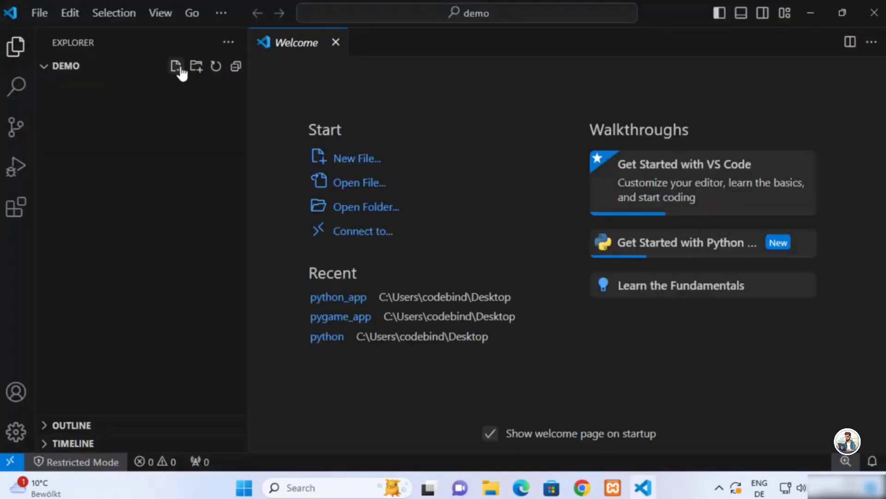
# Create hello.php in the demo folder with a PHP block that echoes "Hello, World!", and save it
pyautogui.click(177, 67)
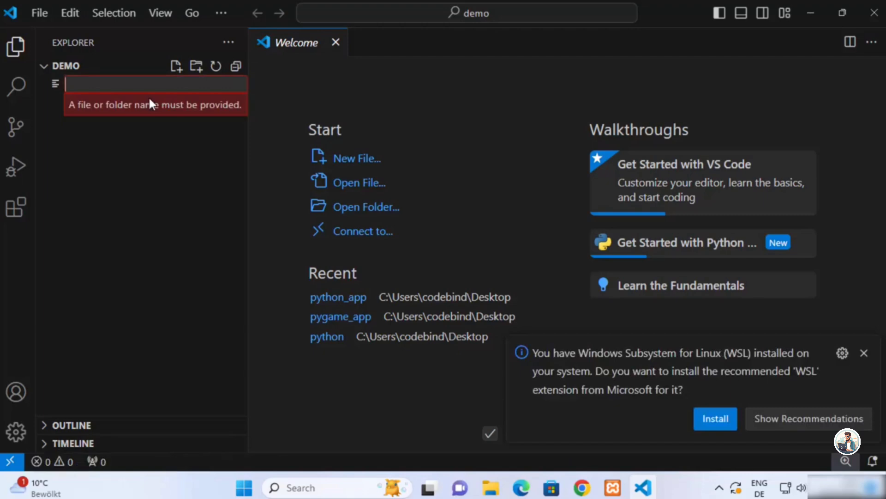
pyautogui.write('hello.p')
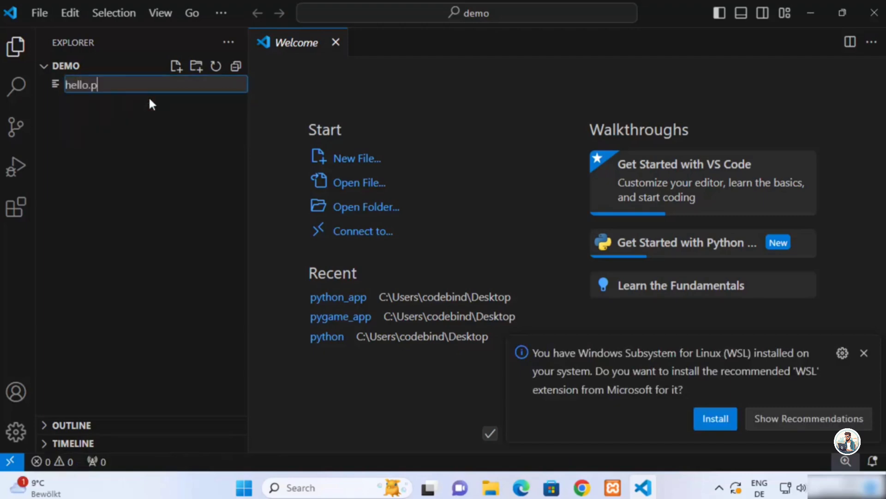
pyautogui.write('hp')
pyautogui.press('Return')
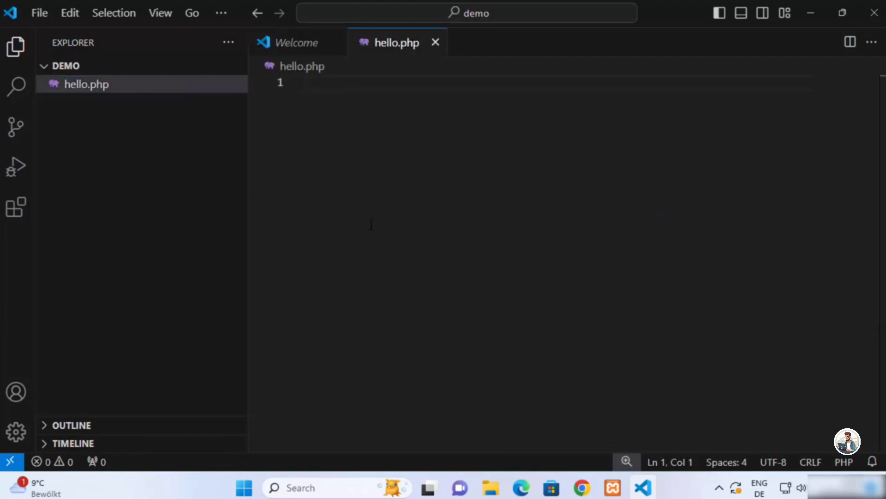
pyautogui.write('<?php echo "Hello, World!"; ?>')
pyautogui.hotkey('ctrl', 's')
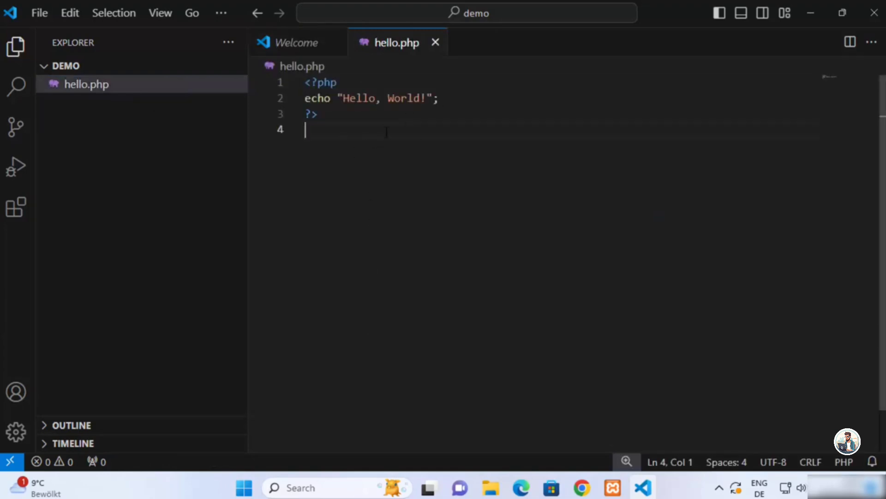
# Switch to Chrome and enter localhost/demo as the address in a new tab without loading it
pyautogui.click(582, 487)
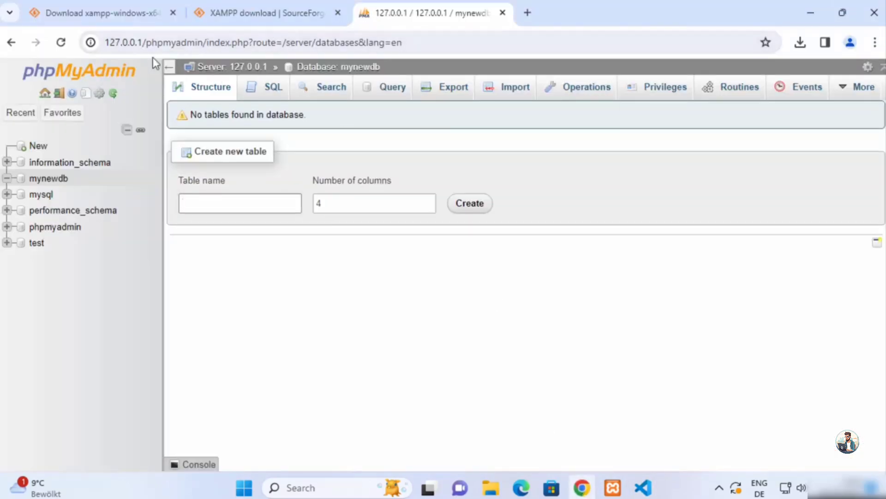
pyautogui.click(527, 12)
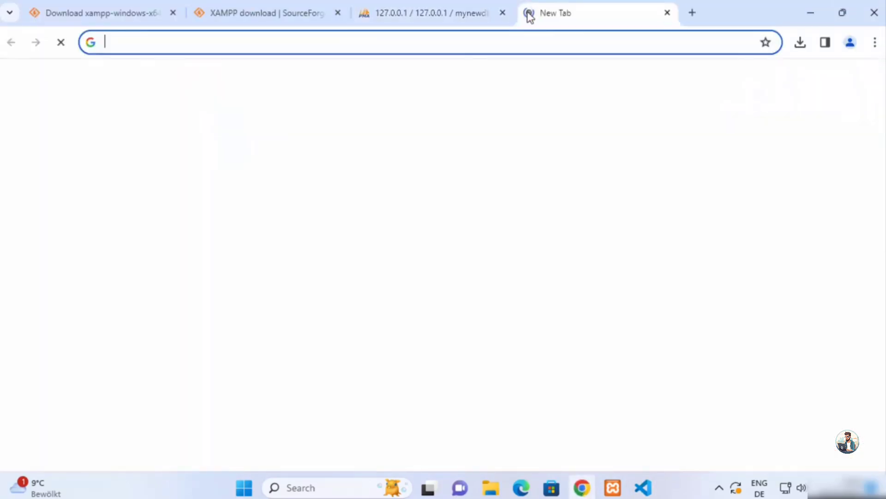
pyautogui.write('localhost')
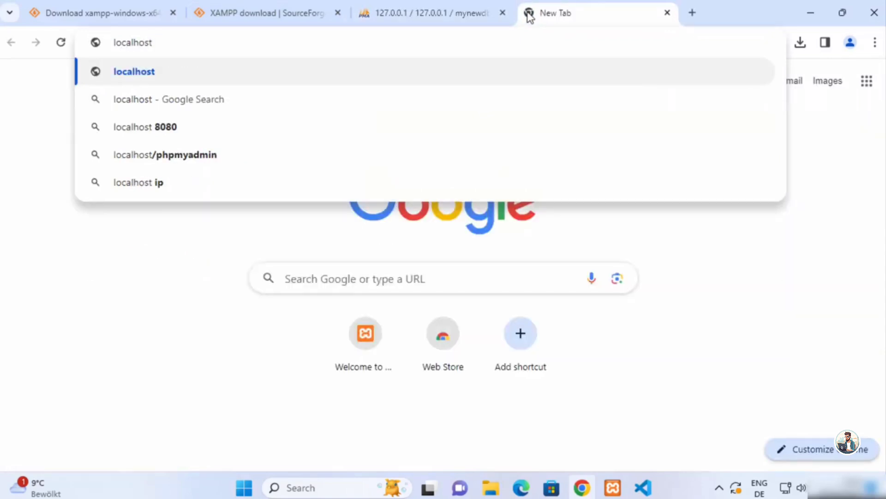
pyautogui.write('/demo')
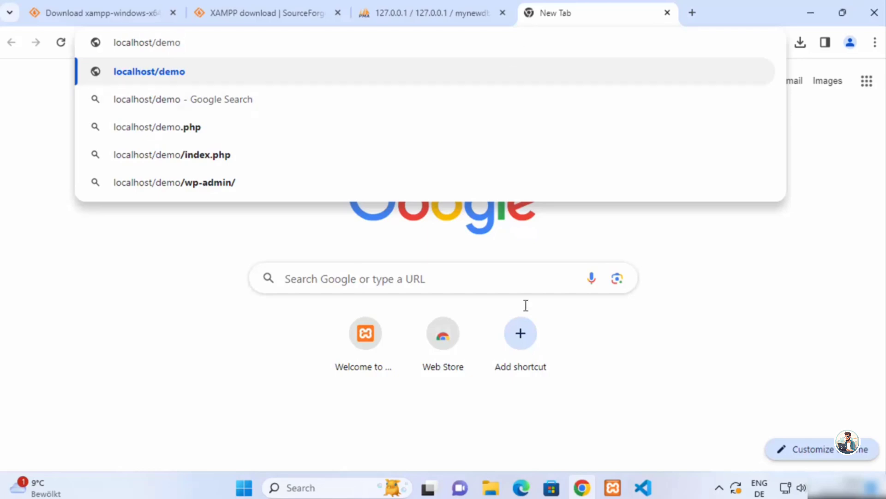
# Switch to File Explorer and check the demo folder's full path and its PHP file
pyautogui.click(491, 489)
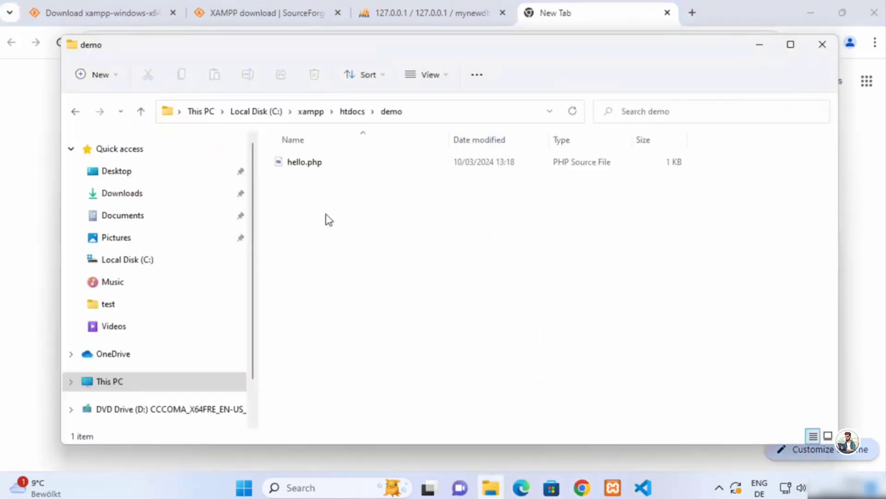
pyautogui.click(396, 113)
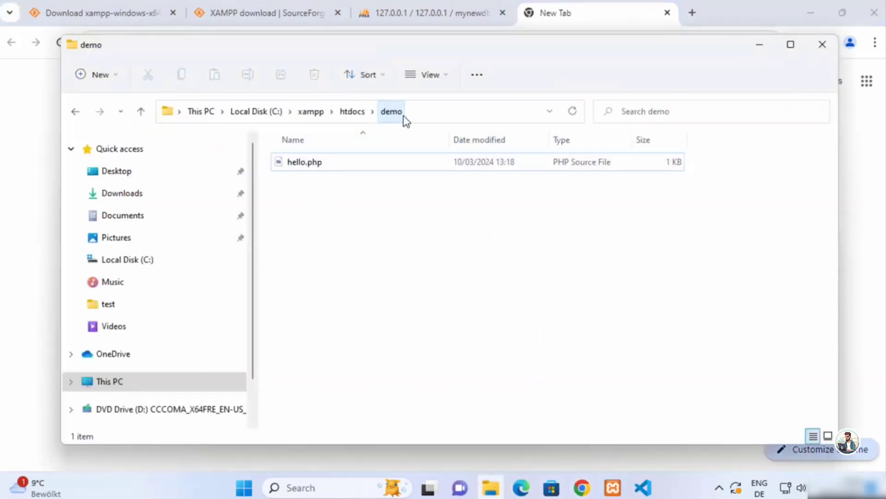
pyautogui.click(416, 115)
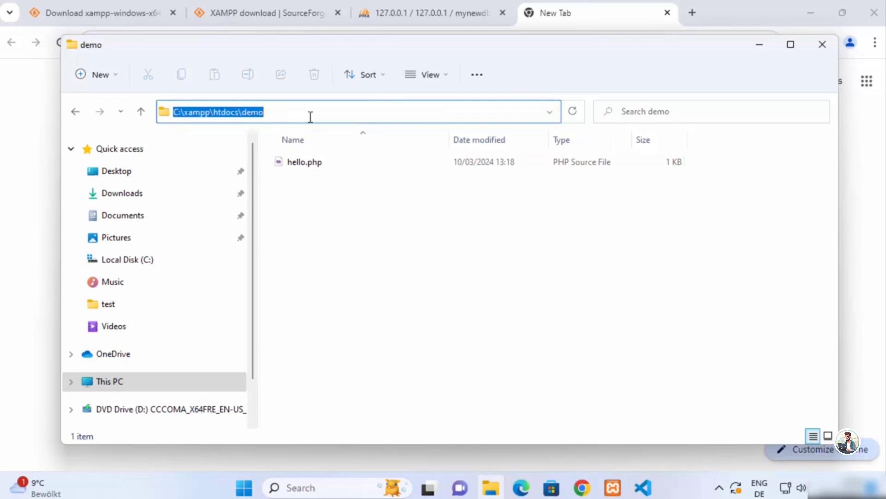
pyautogui.doubleClick(257, 115)
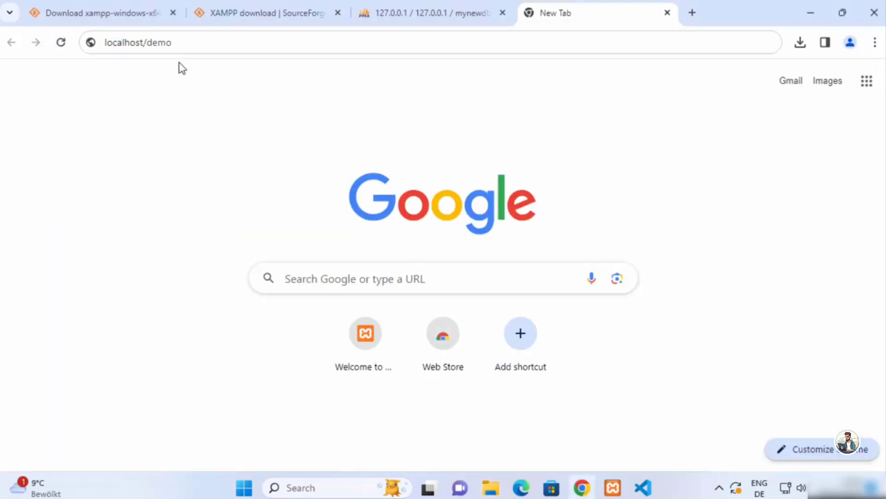
# Return to Chrome, extend the address to localhost/demo/hello.php, and load the page
pyautogui.click(188, 46)
pyautogui.click(188, 46)
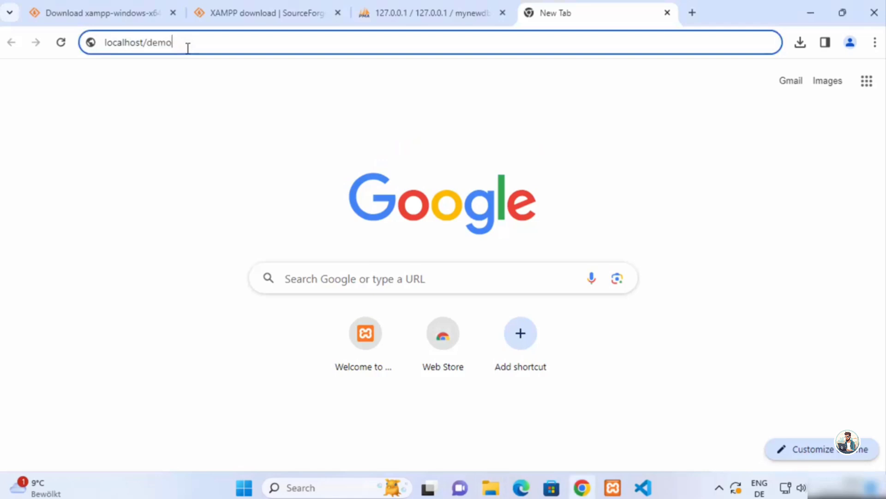
pyautogui.write('/hello')
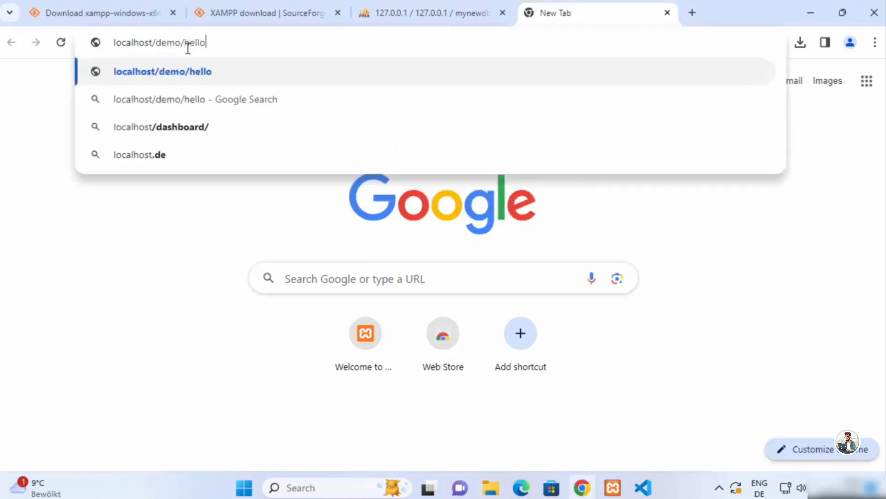
pyautogui.write('.php')
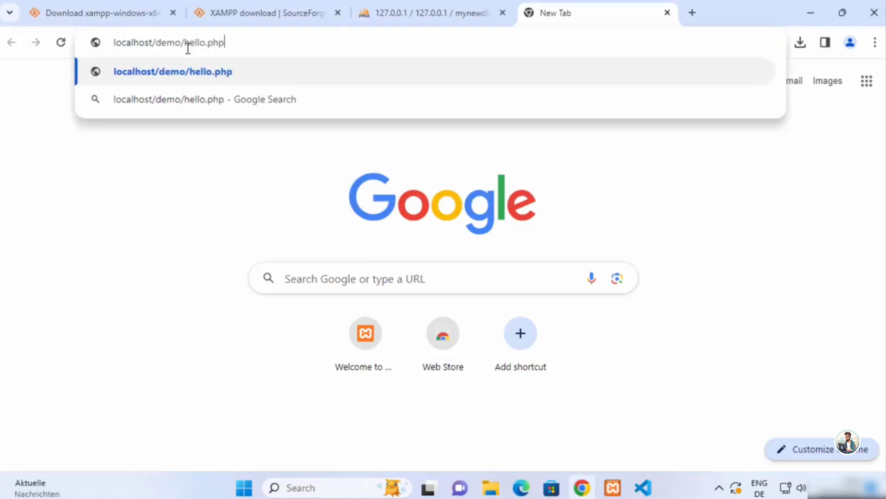
pyautogui.press('Return')
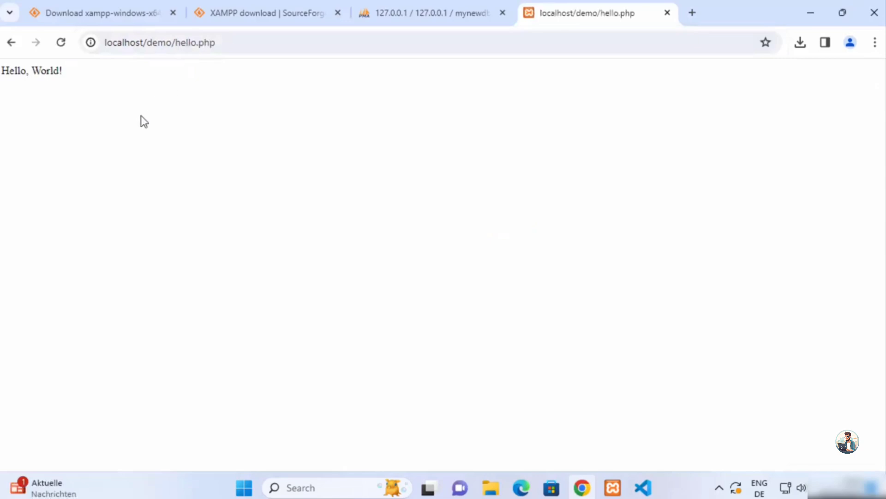
# Review the hello.php code in VS Code, minimize the editor, and enlarge the page in Chrome to 200%
pyautogui.click(643, 487)
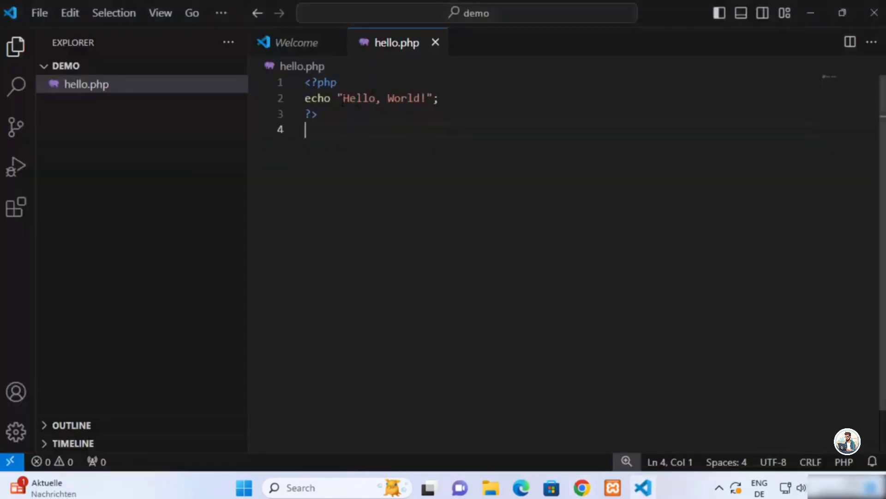
pyautogui.click(809, 14)
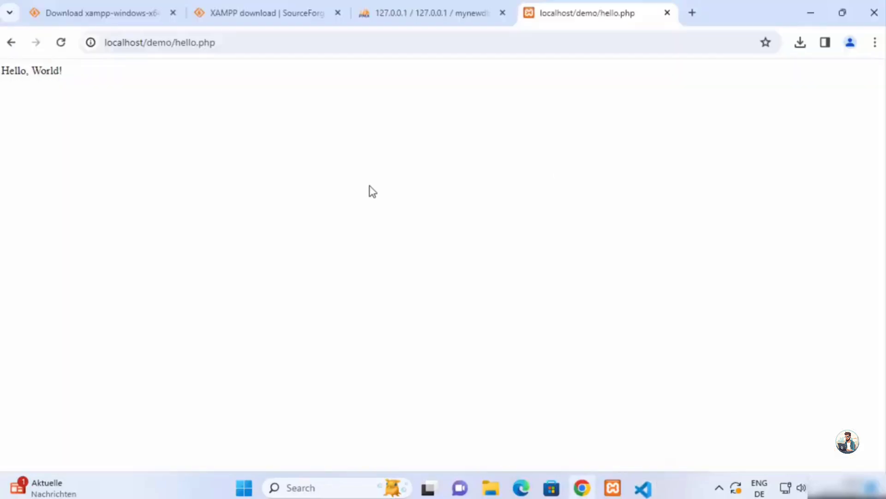
pyautogui.hotkey('ctrl', '+')
pyautogui.hotkey('ctrl', '+')
pyautogui.hotkey('ctrl', '+')
pyautogui.hotkey('ctrl', '+')
pyautogui.hotkey('ctrl', '+')
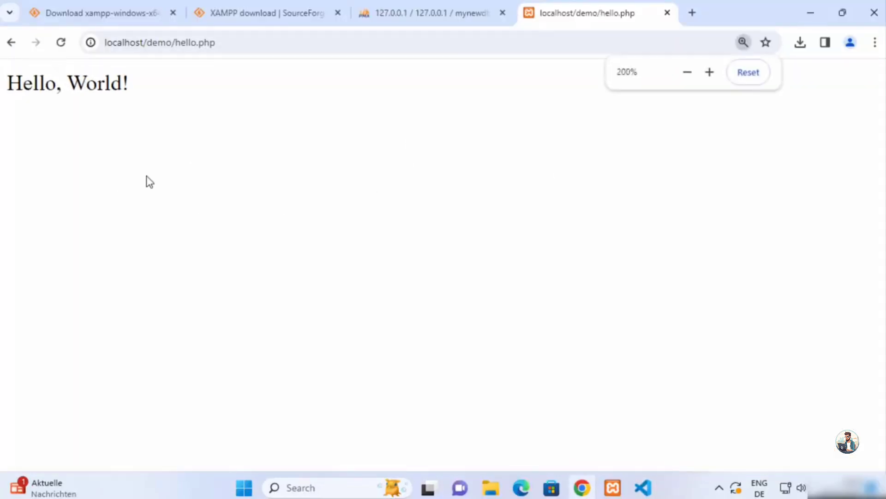